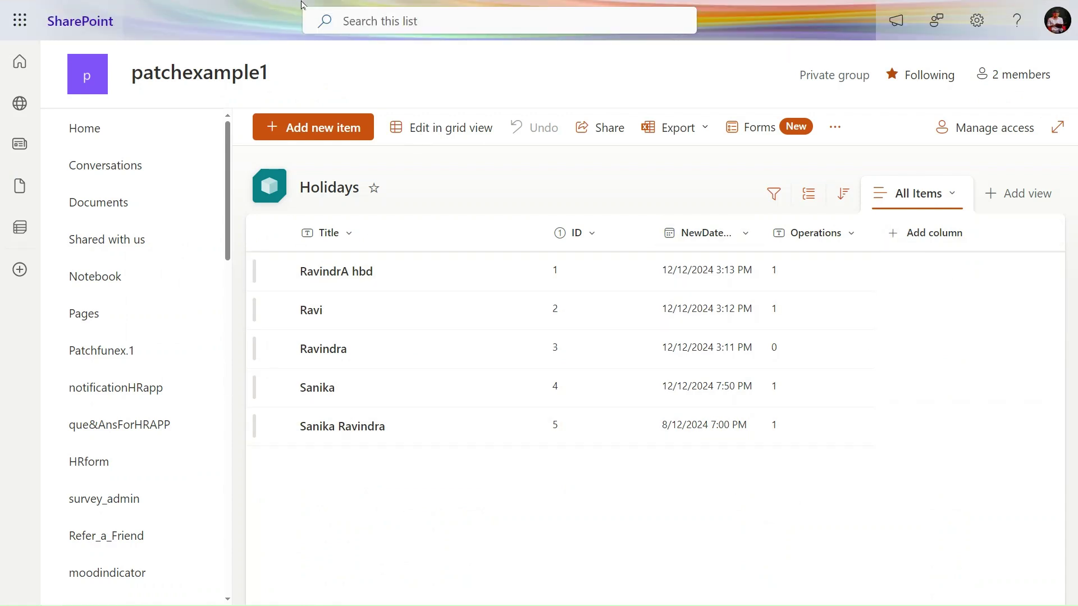
- Switch to Power Automate and create an instant cloud flow named "Send SharePoint Data On email" that uses the "Manually trigger a flow" trigger
click(182, 4)
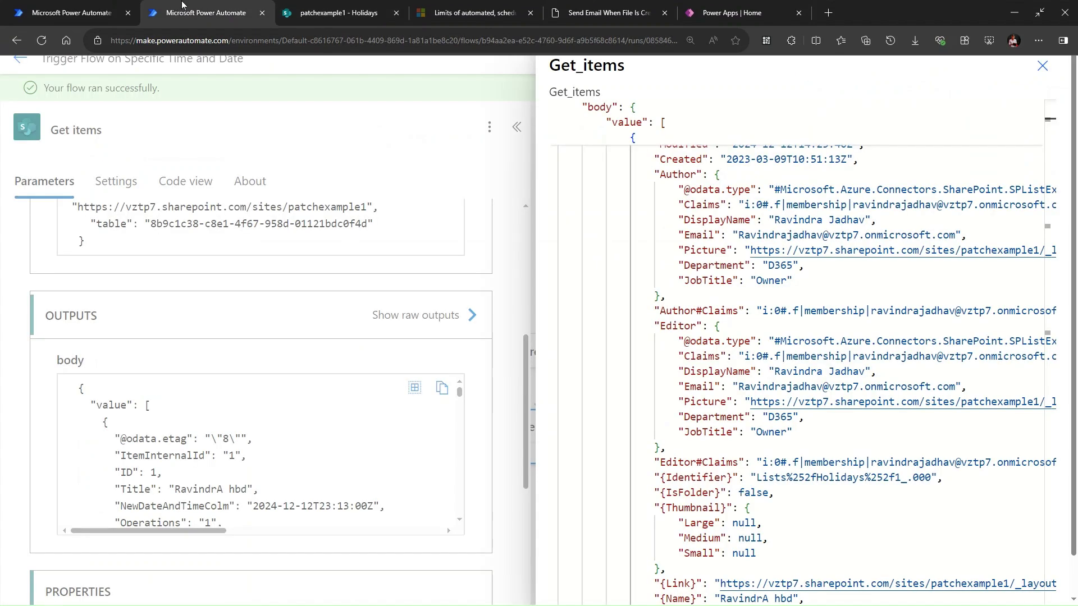
click(40, 4)
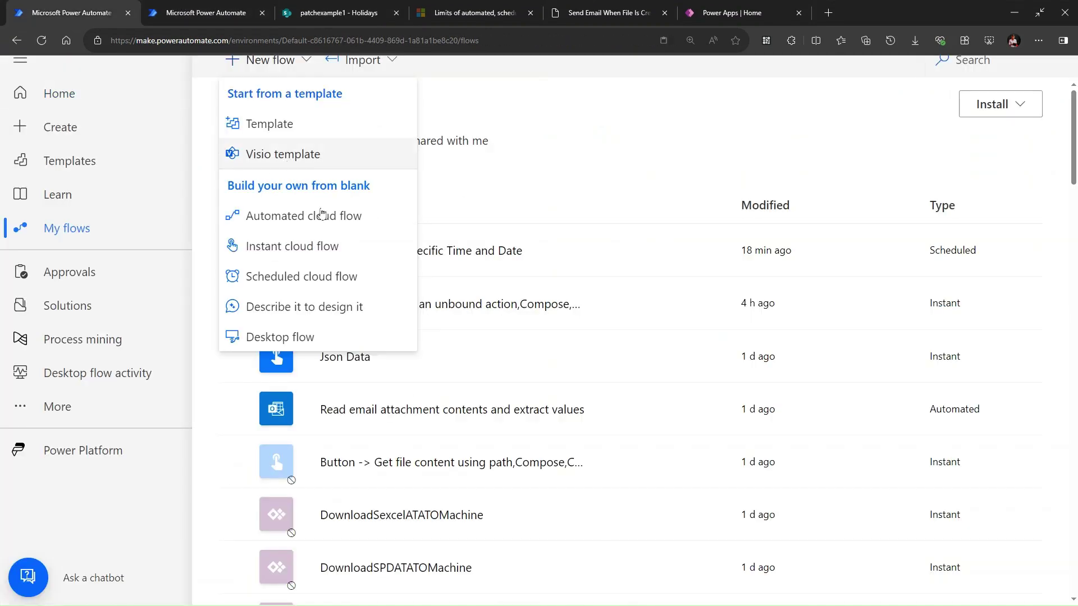
click(332, 252)
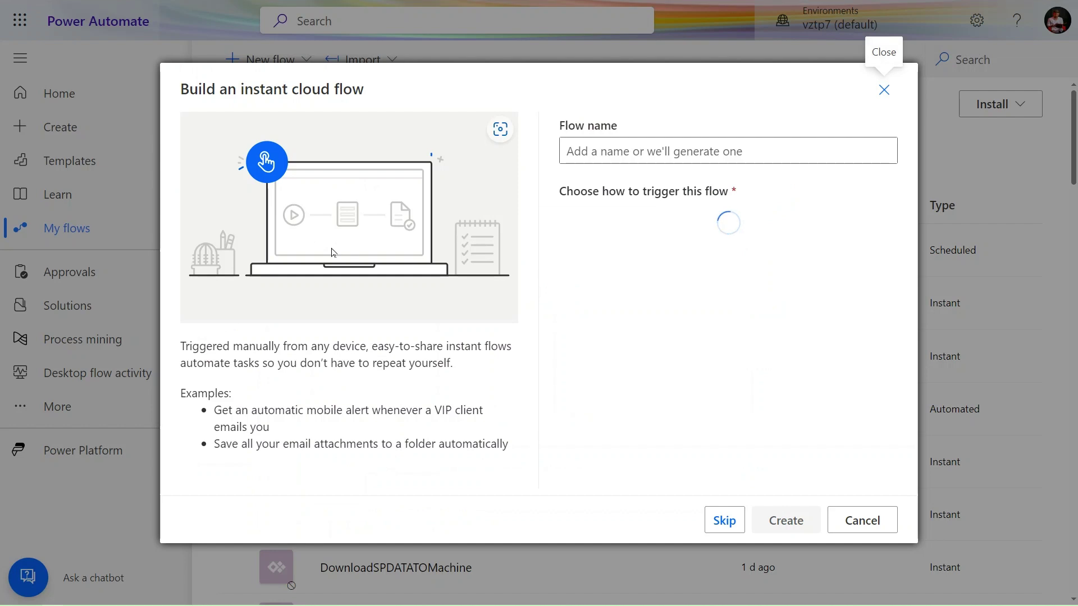
click(708, 150)
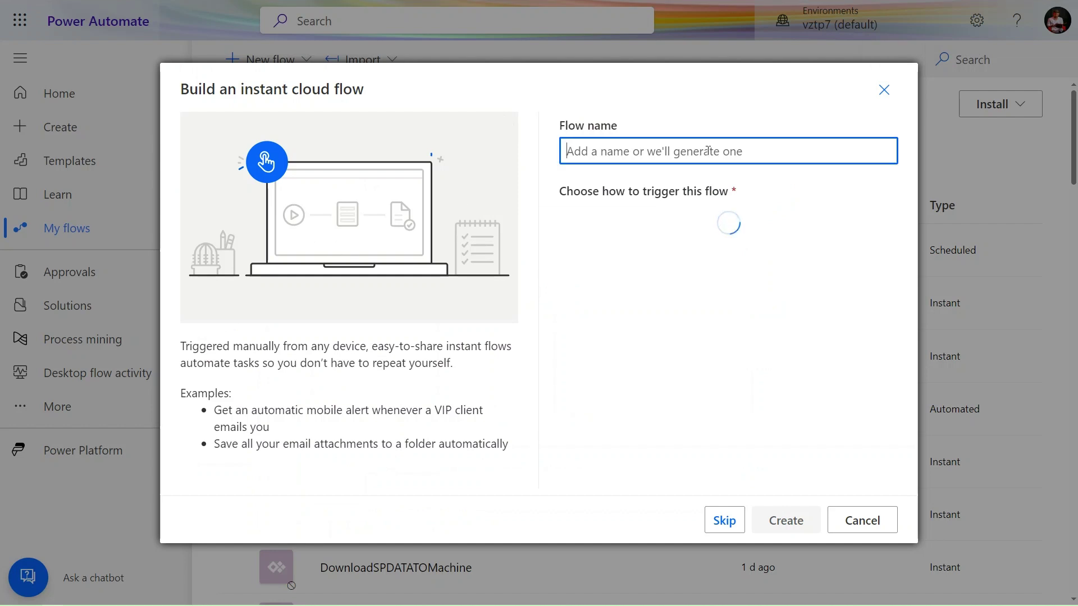
text(F)
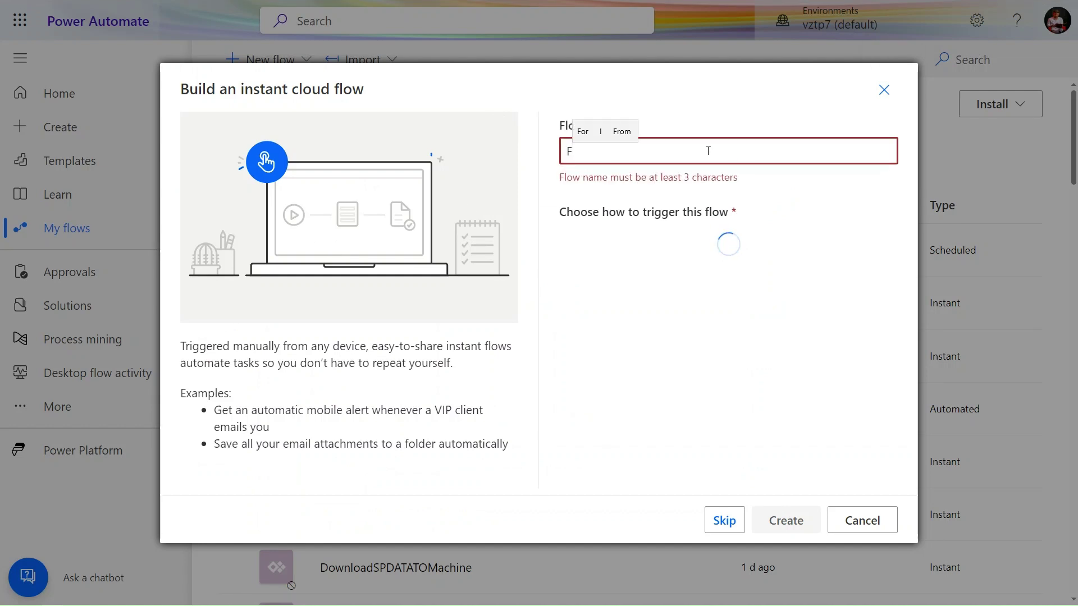
key(BackSpace)
text(Sen)
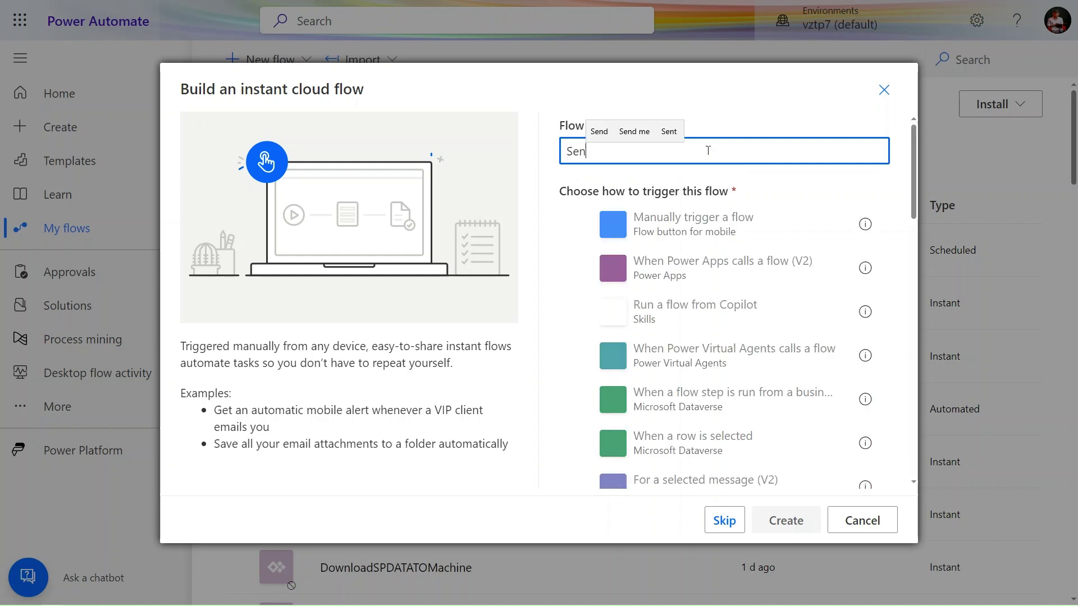
text(d SharePo)
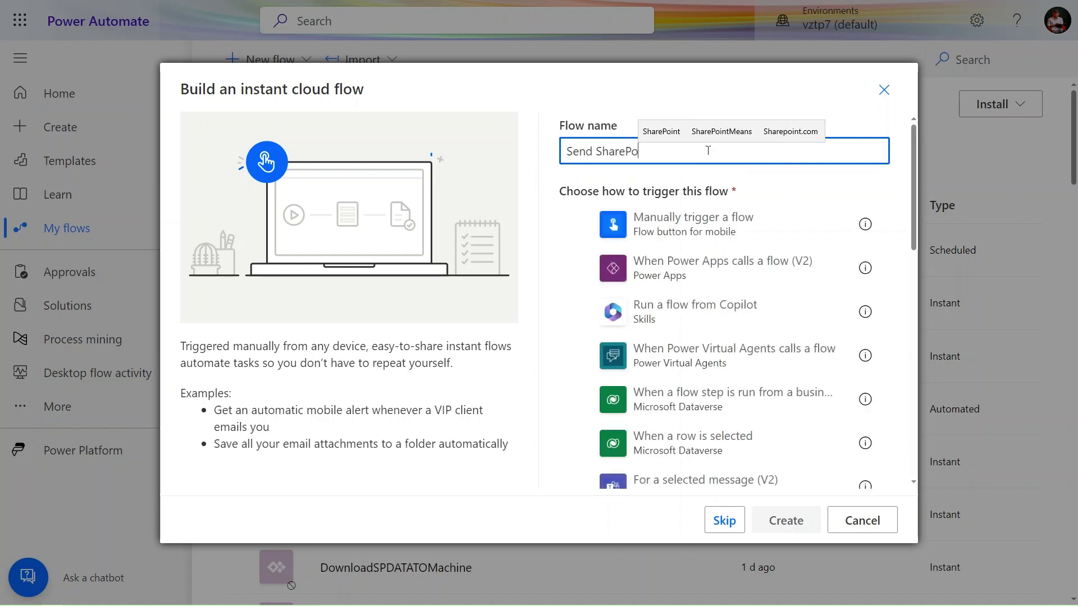
text(int Data O)
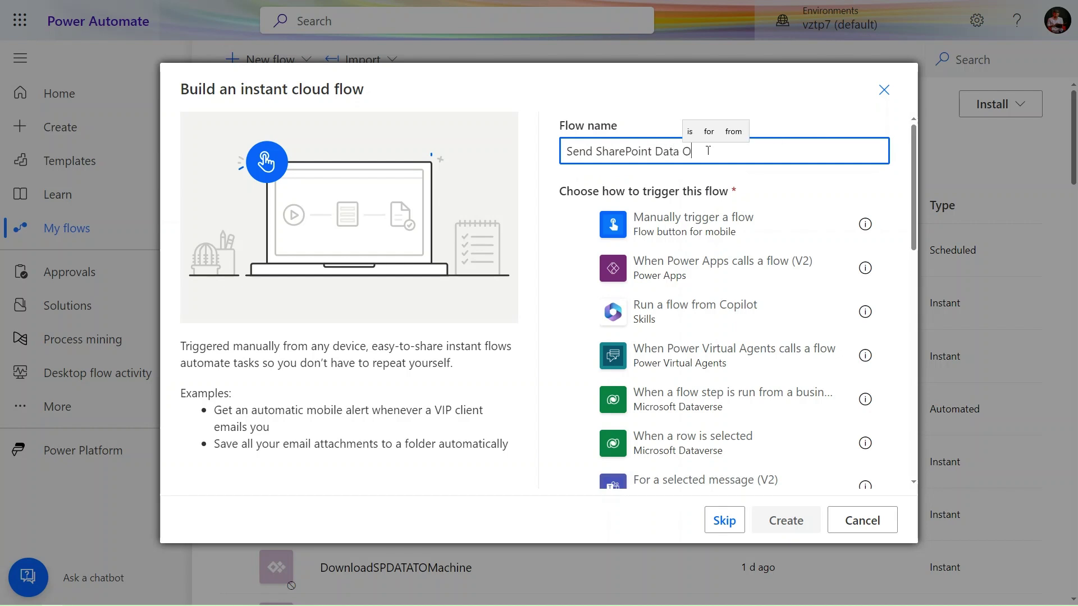
text(n email)
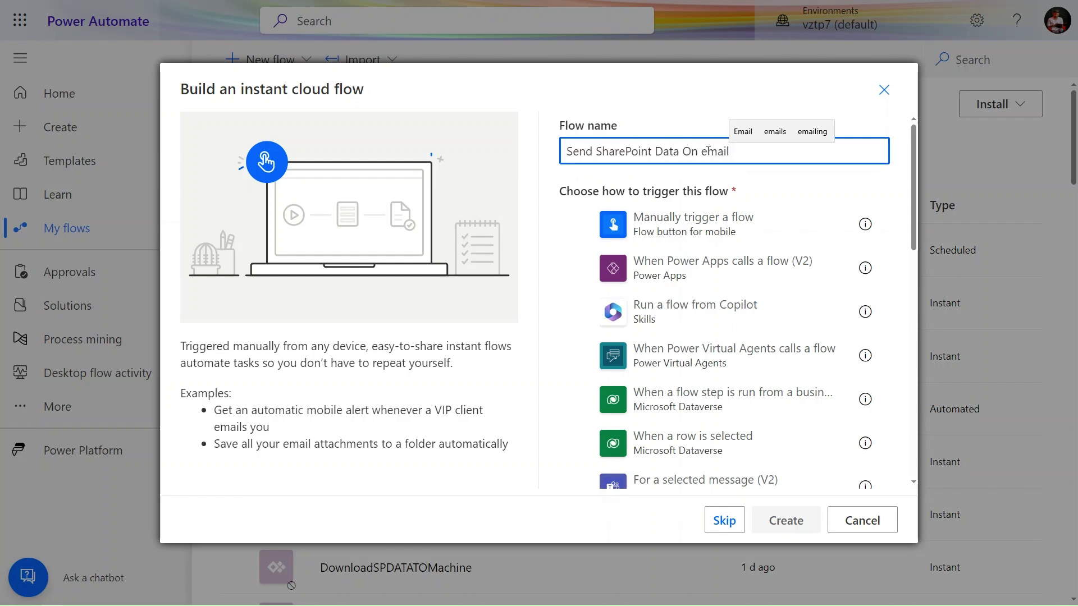
click(709, 221)
click(785, 521)
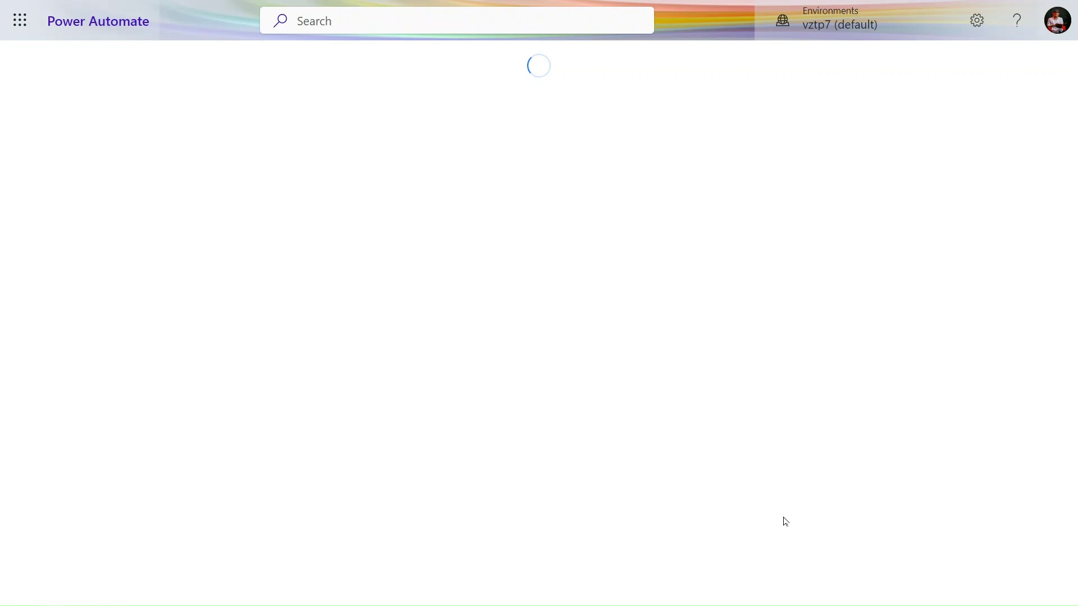
- Add the SharePoint "Get items" action after the manual trigger
click(737, 227)
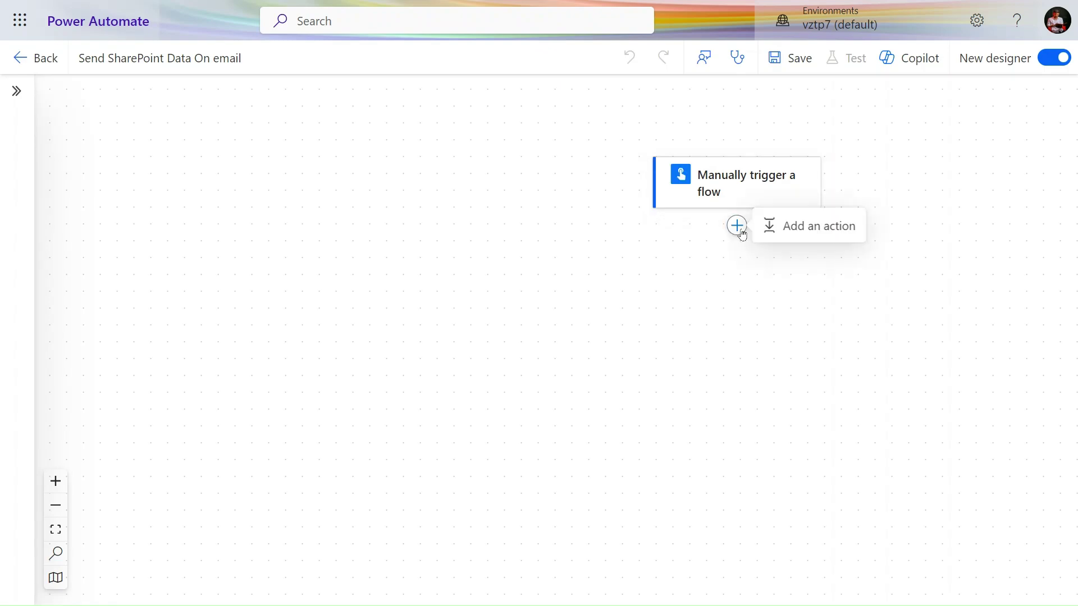
click(775, 235)
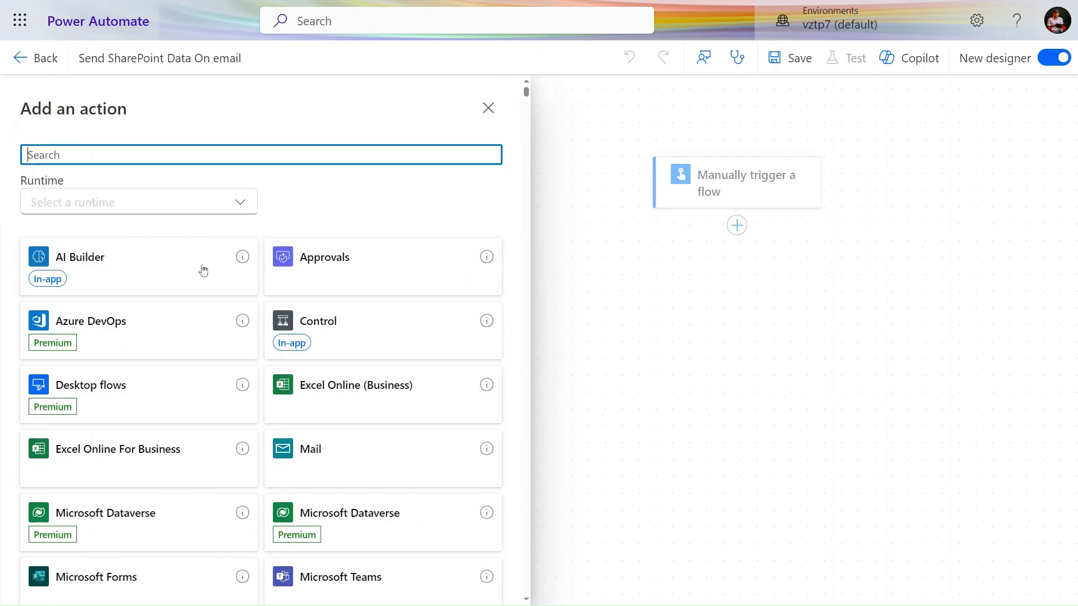
text(s)
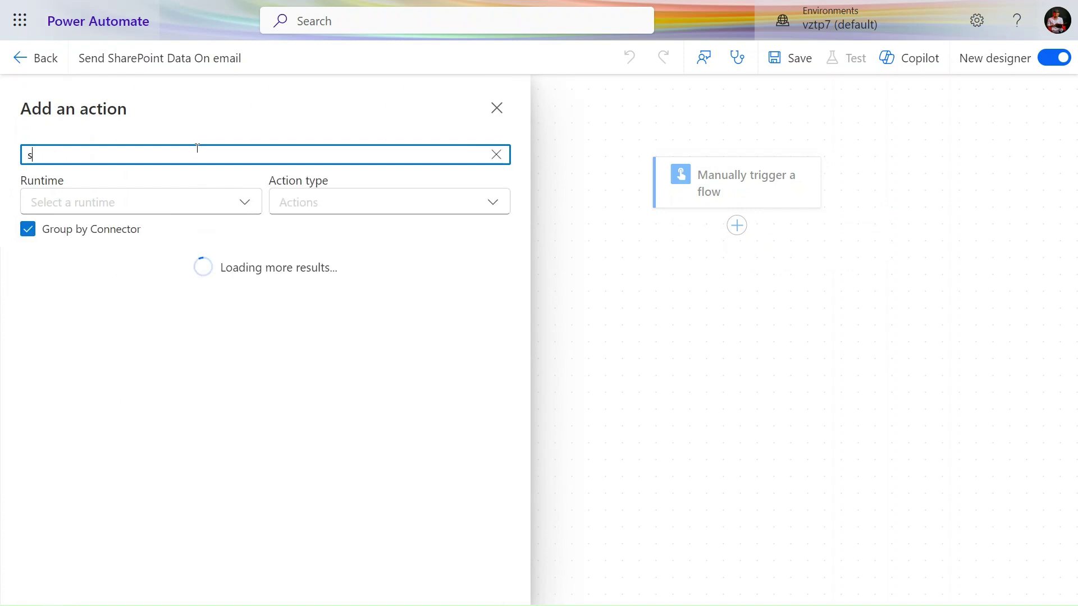
click(492, 292)
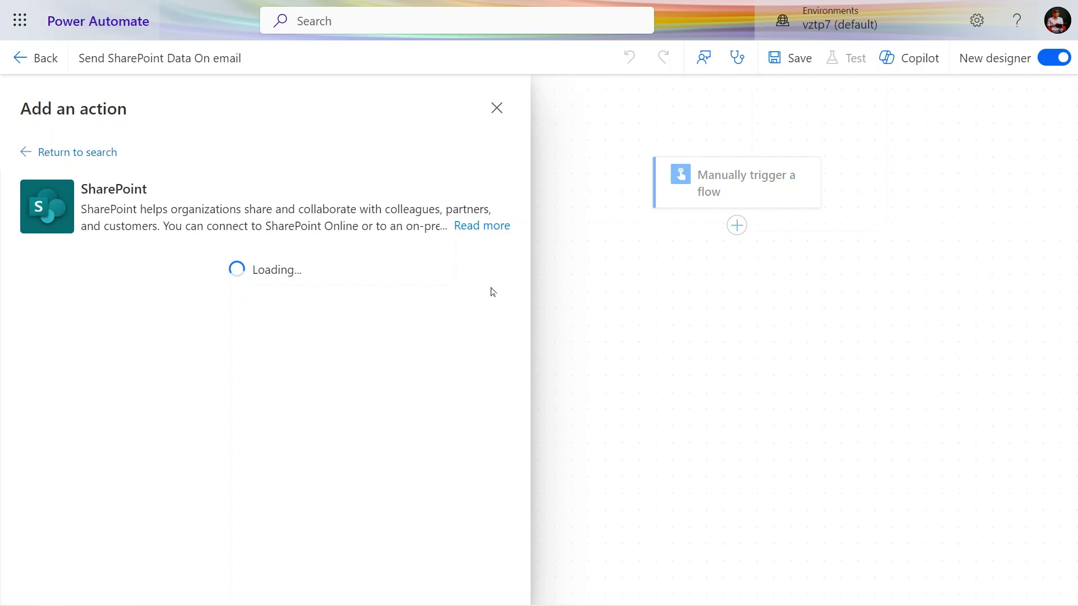
scroll(183, 474, down, 9)
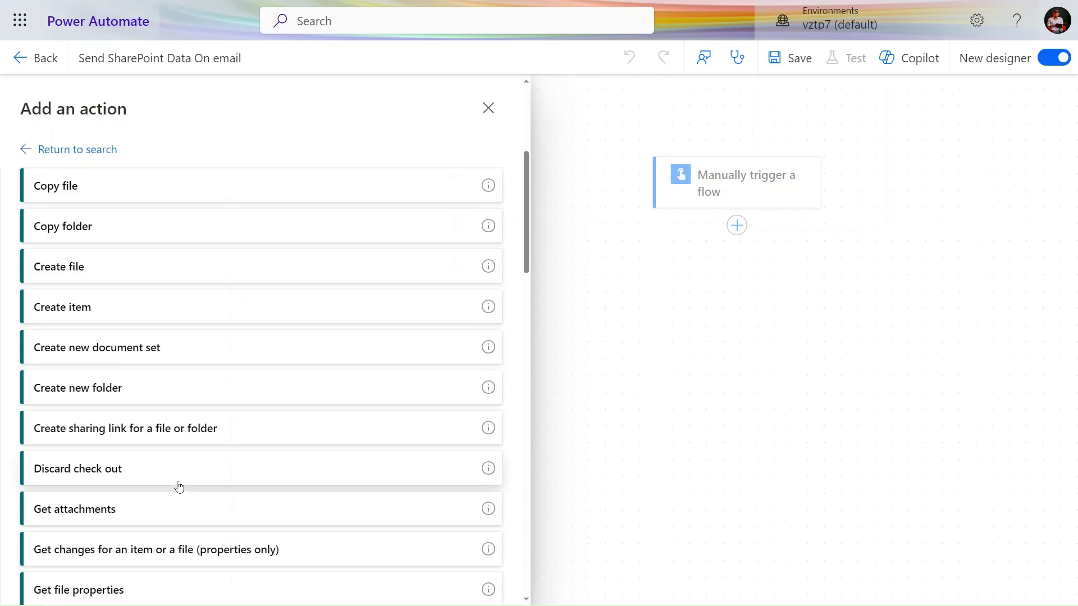
click(88, 453)
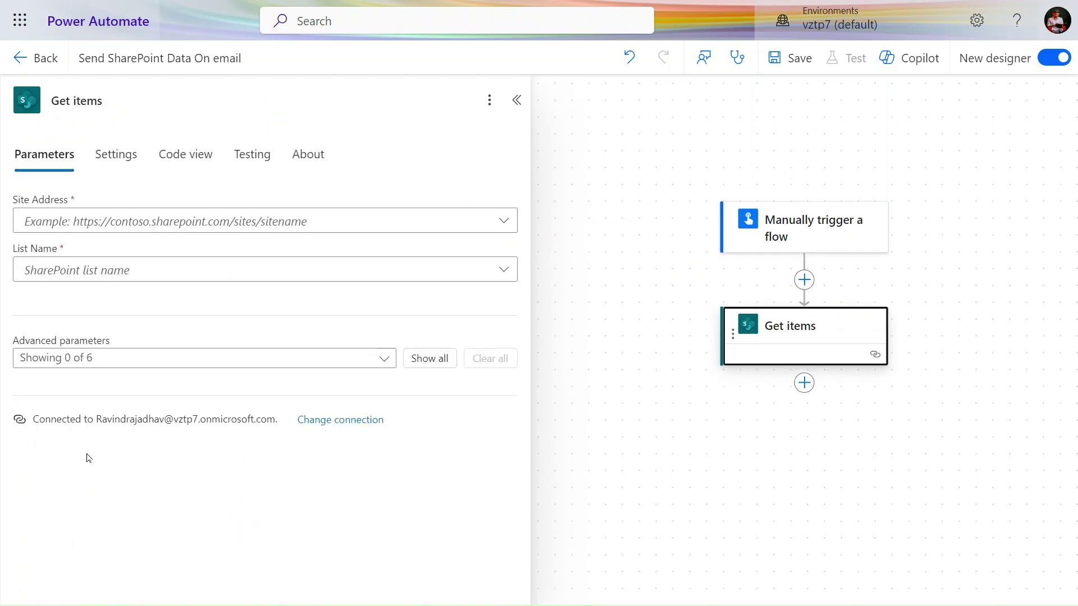
- Set the Get items site address to the patchexample1 site and the list name to Holidays
click(479, 220)
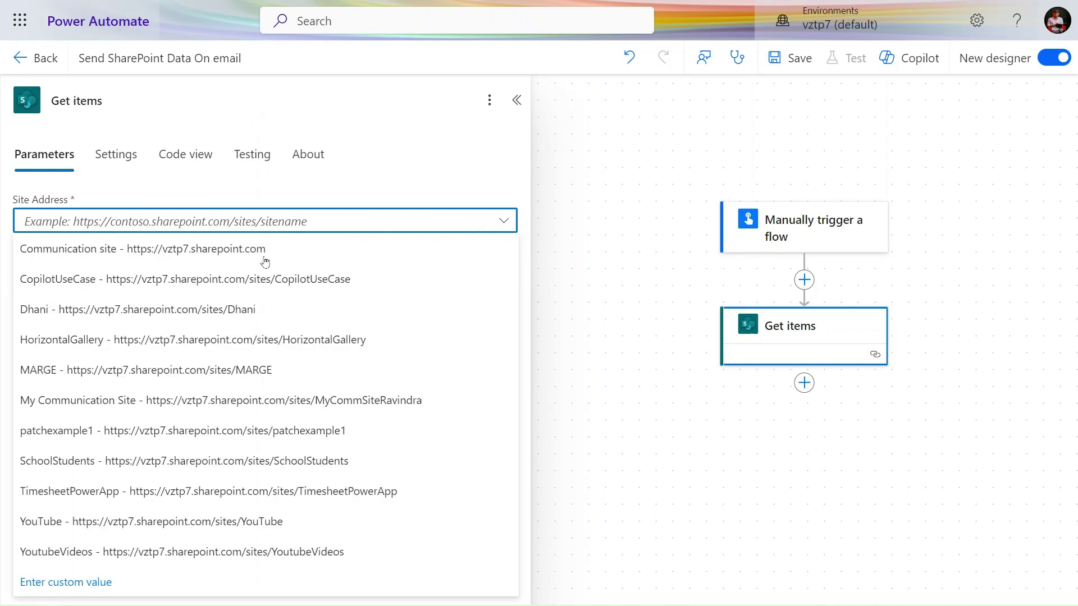
click(221, 432)
click(59, 270)
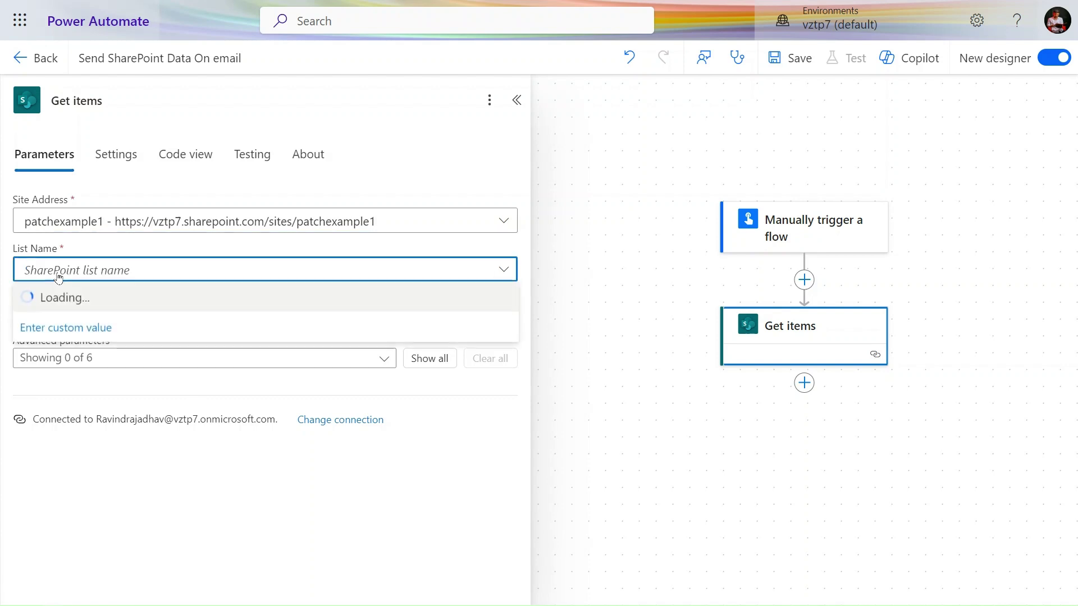
text(hol)
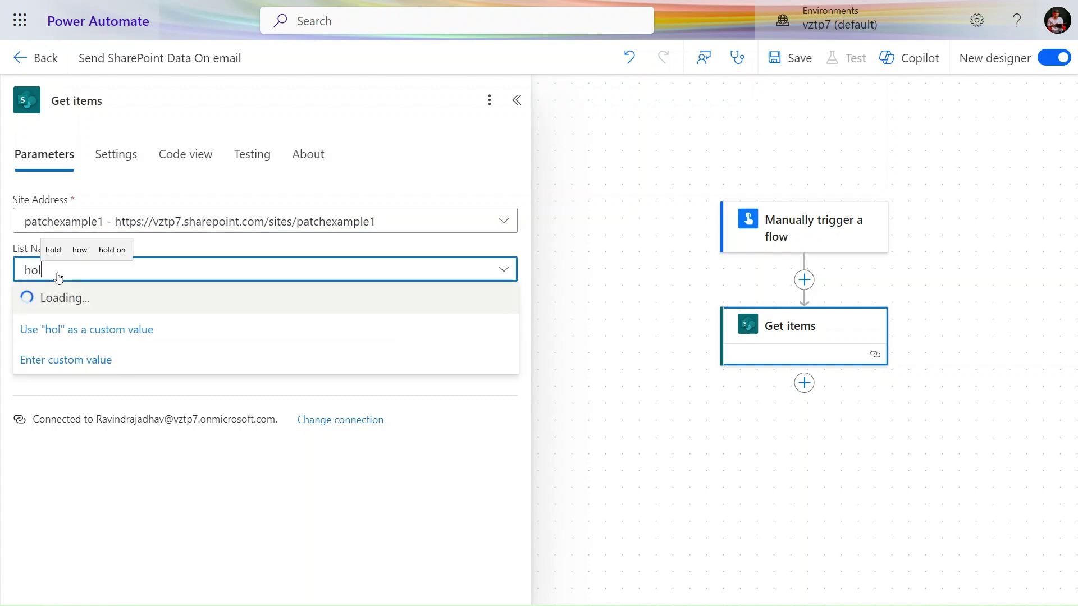
key(BackSpace)
click(54, 304)
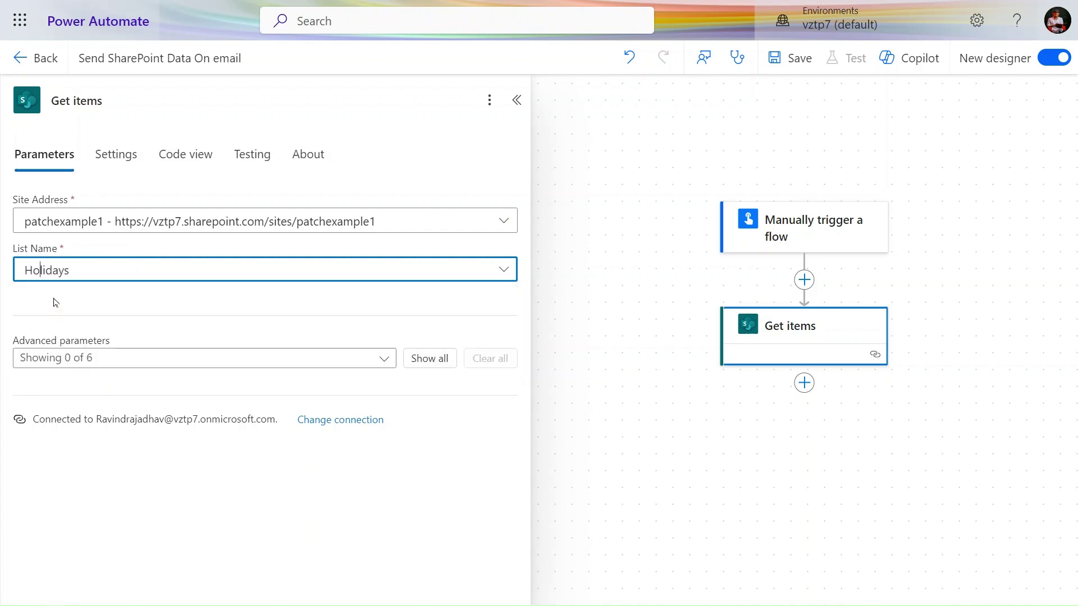
- Show all advanced parameters of Get items and set Top Count to 10
click(430, 359)
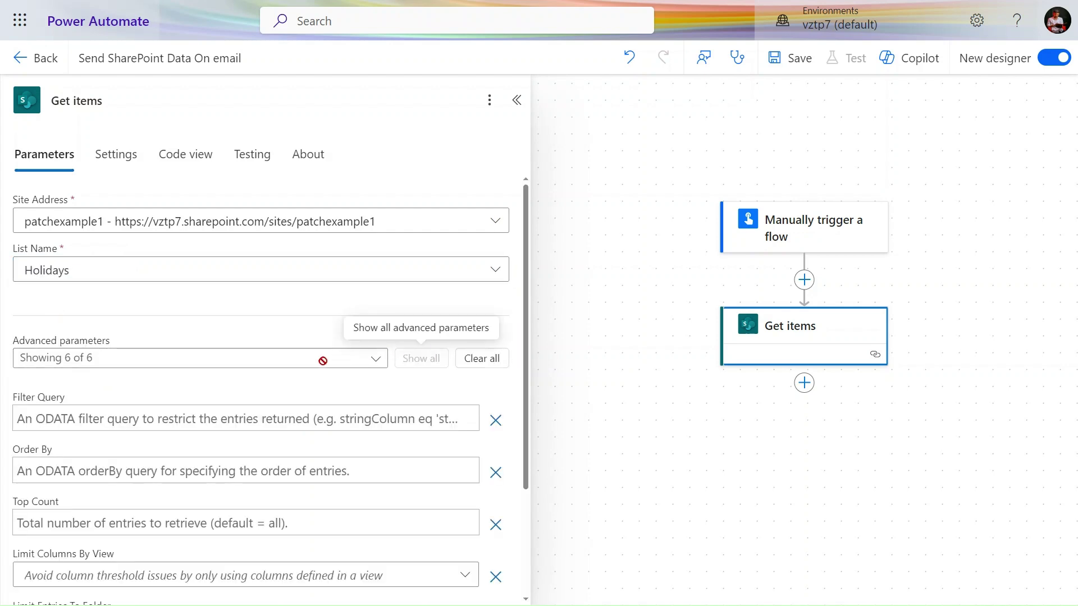
scroll(306, 337, down, 2)
click(192, 366)
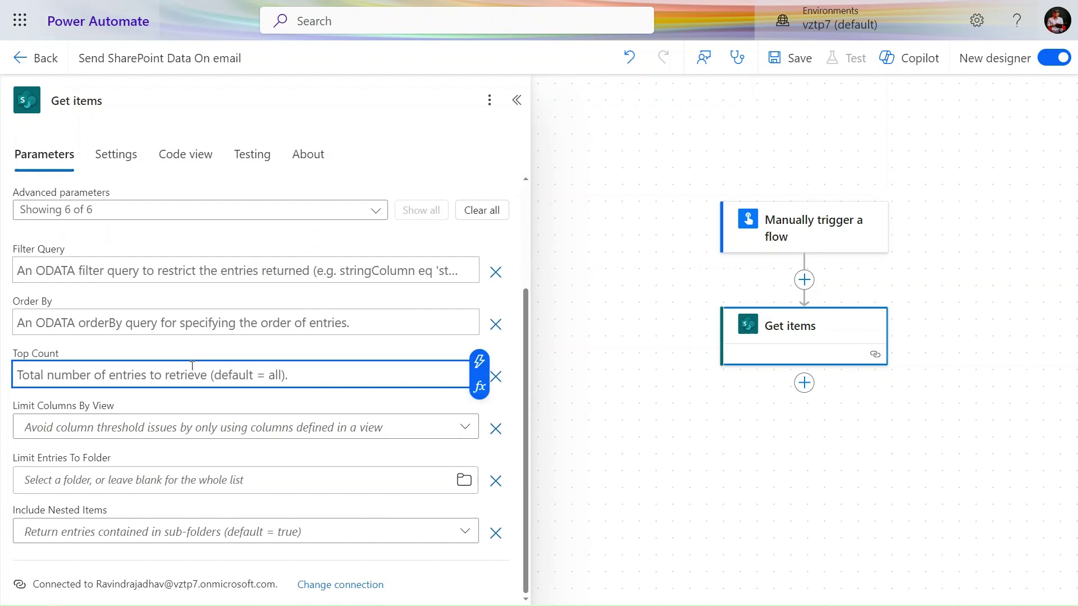
text(10)
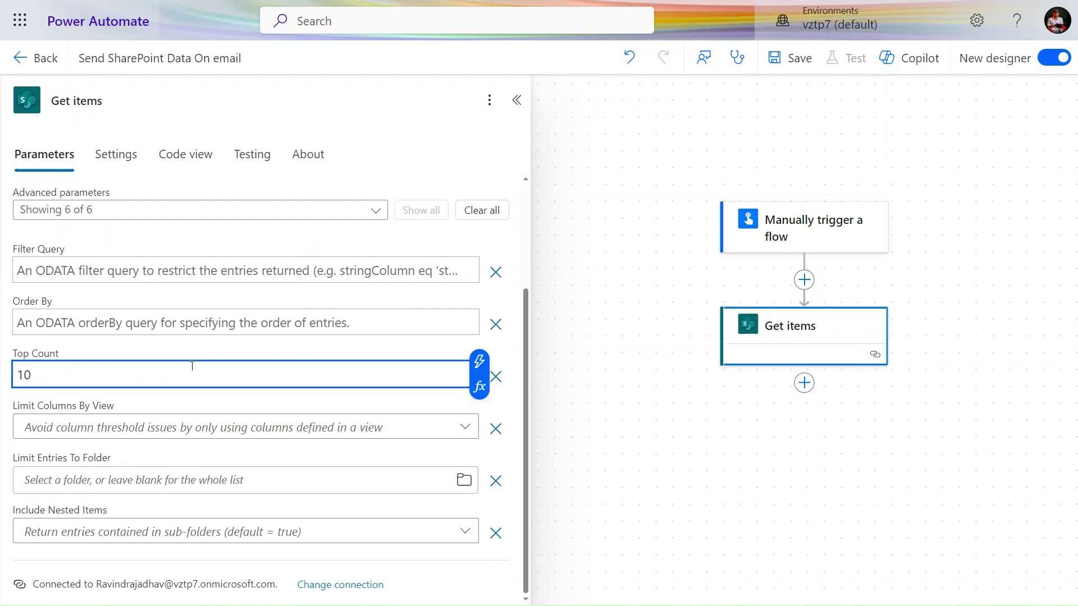
- Review the Order By and Filter Query parameters of the Get items action
click(198, 328)
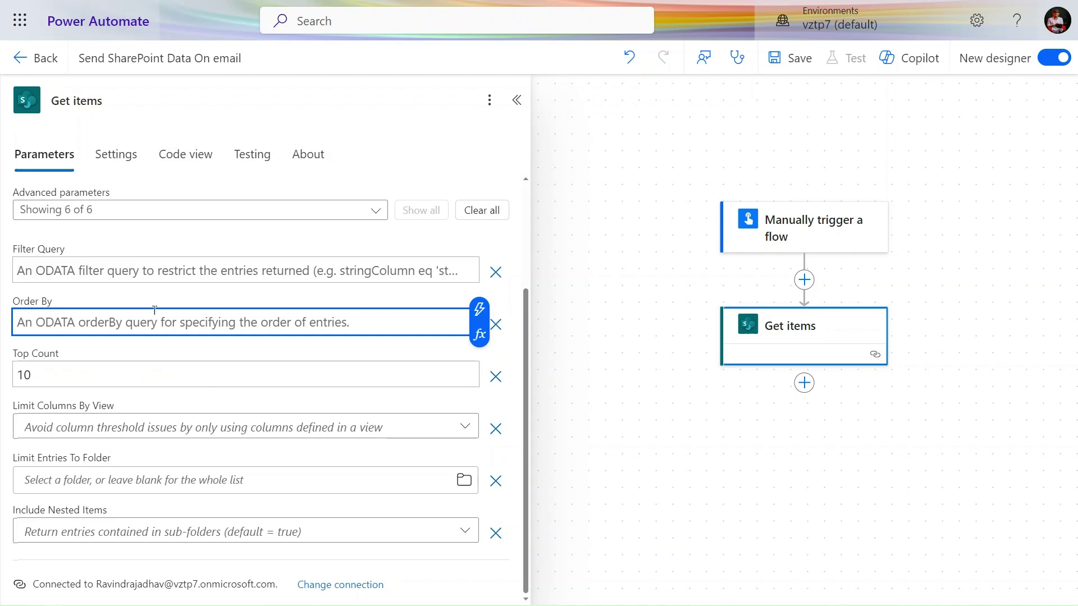
mouse_move(108, 6)
click(364, 14)
key(ctrl+1)
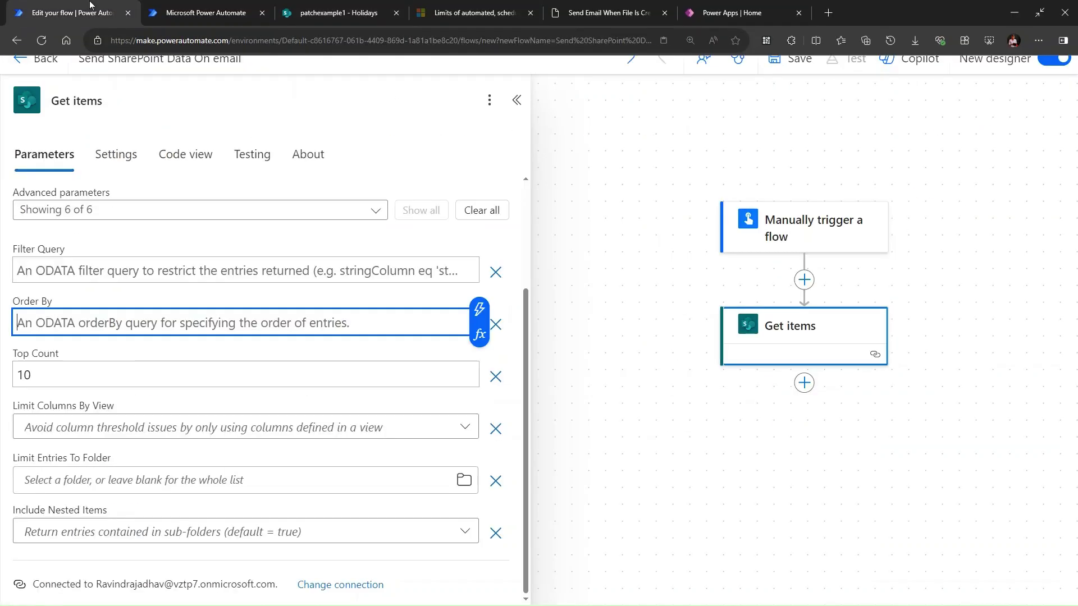
drag(15, 302, 61, 306)
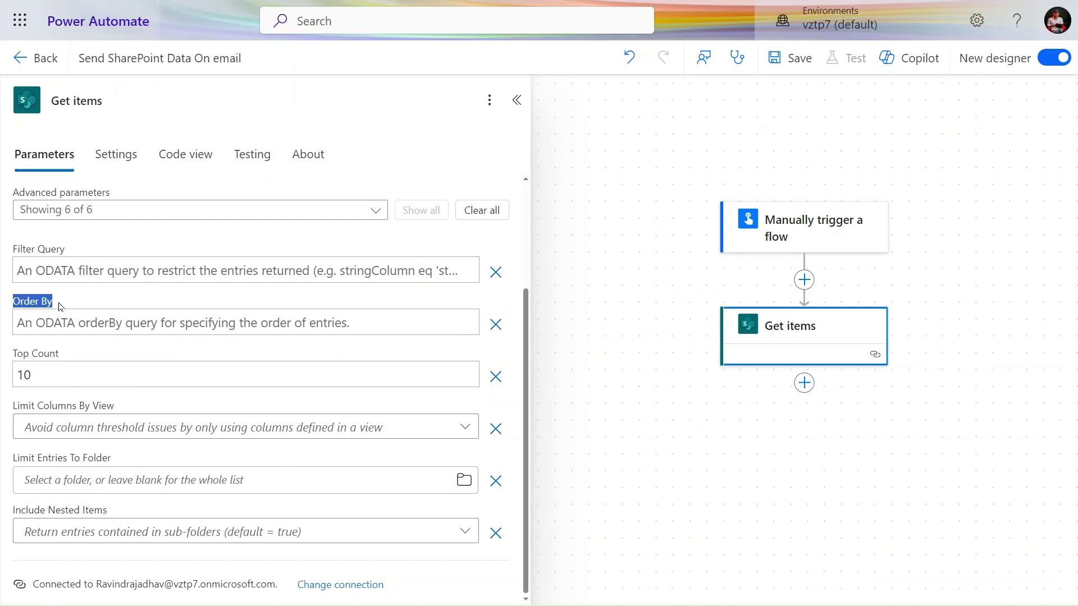
drag(17, 250, 65, 250)
click(49, 300)
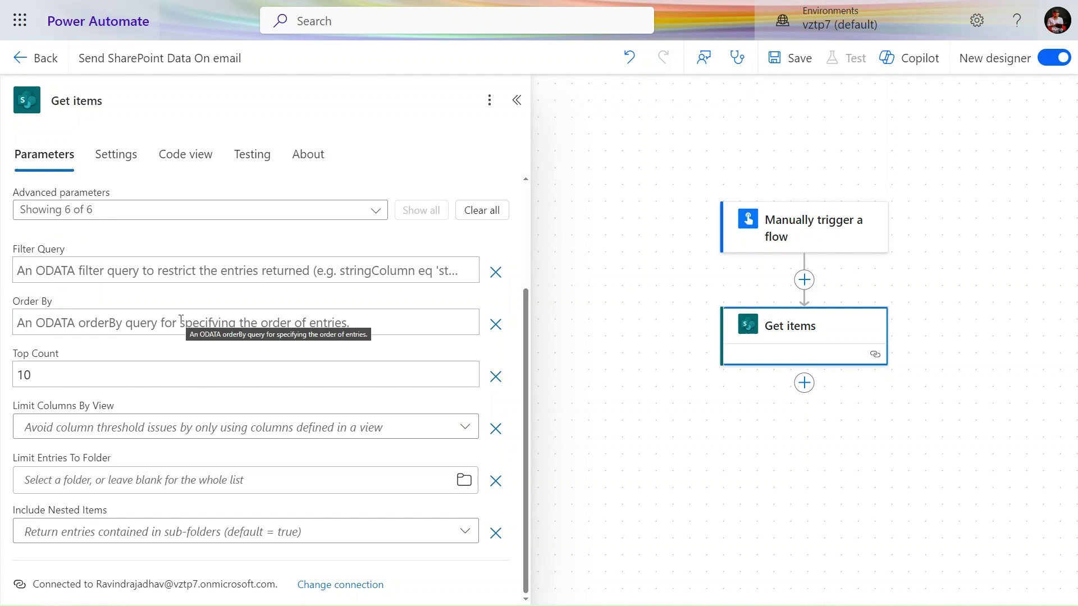
drag(12, 302, 123, 302)
click(122, 301)
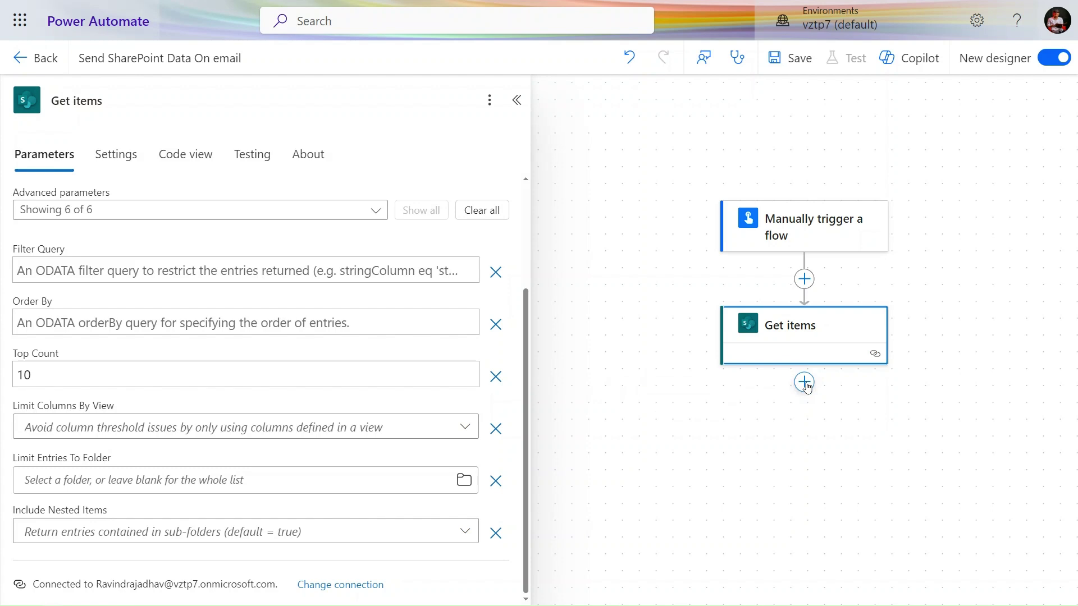
- Start adding a new action after Get items
click(804, 382)
click(881, 383)
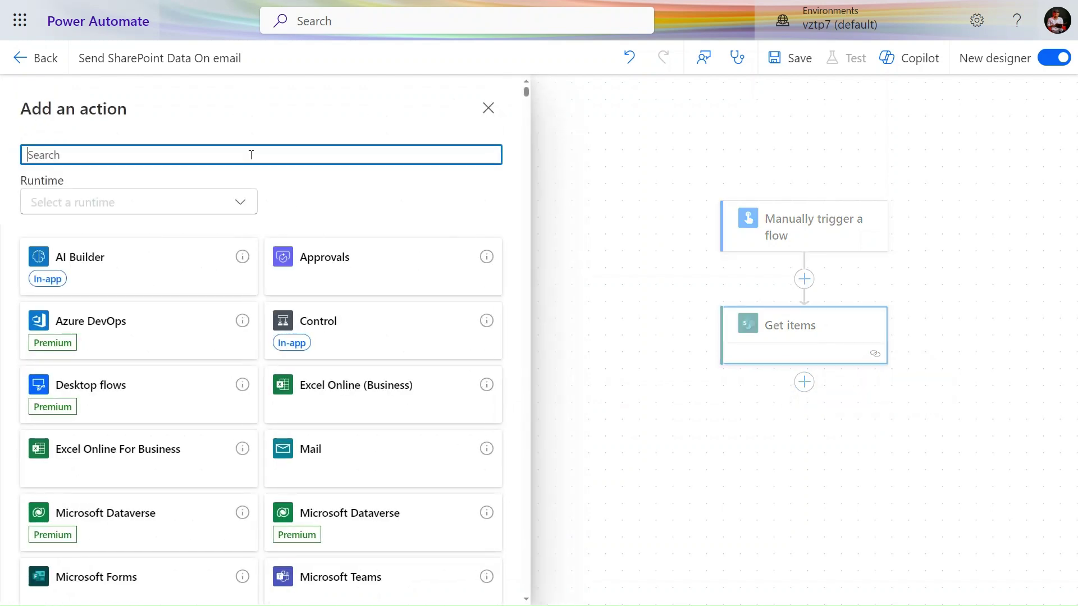
text(select)
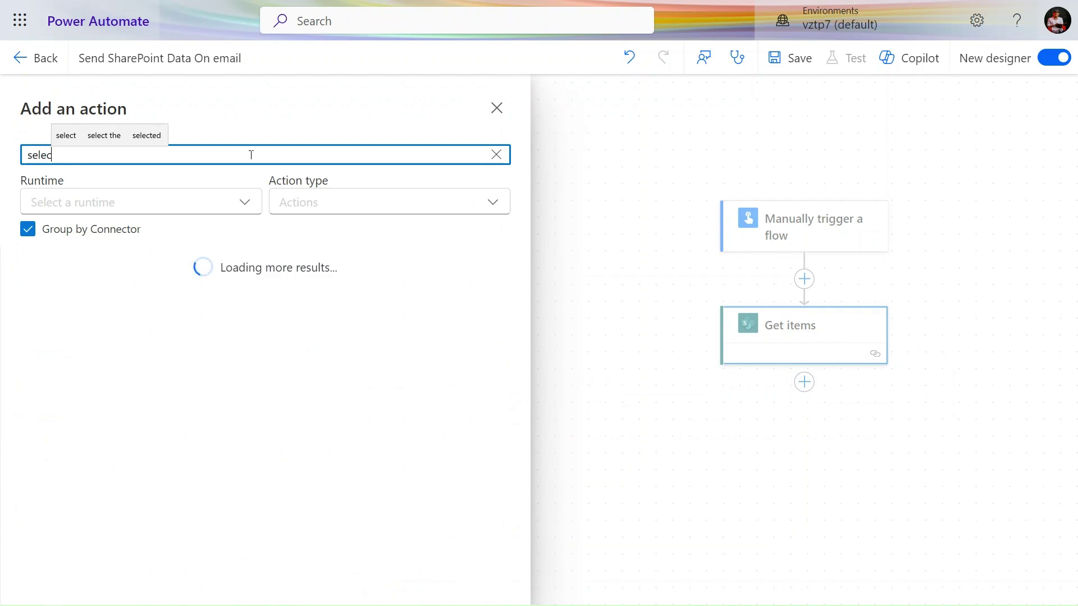
key(BackSpace)
key(BackSpace)
key(BackSpace)
key(BackSpace)
key(BackSpace)
key(BackSpace)
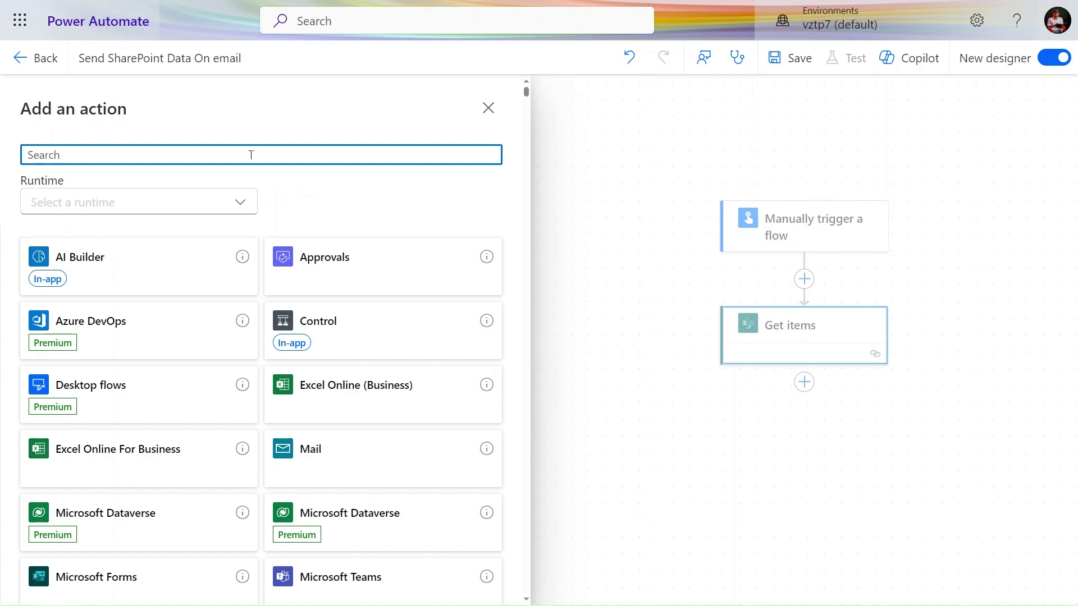
- Filter the actions to the Built-in runtime and add the Data Operation action Create HTML table after Get items
click(230, 215)
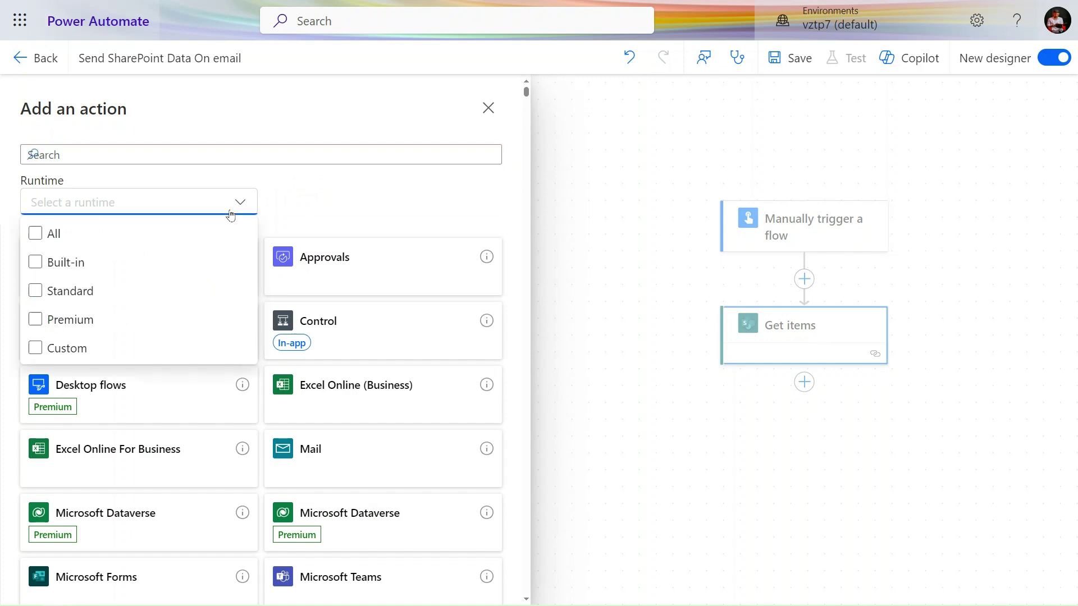
click(83, 266)
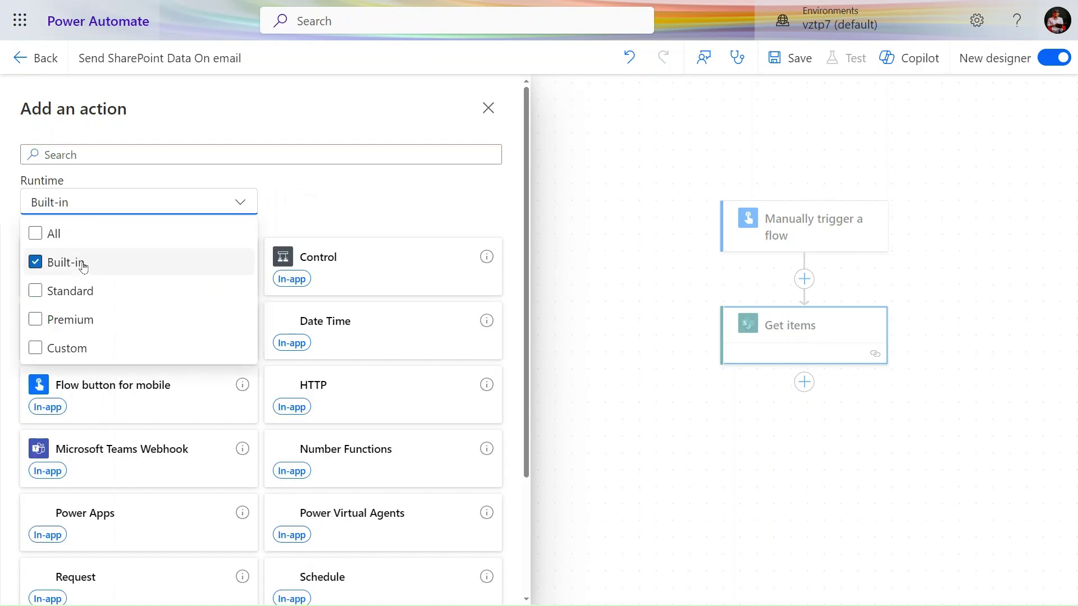
click(319, 192)
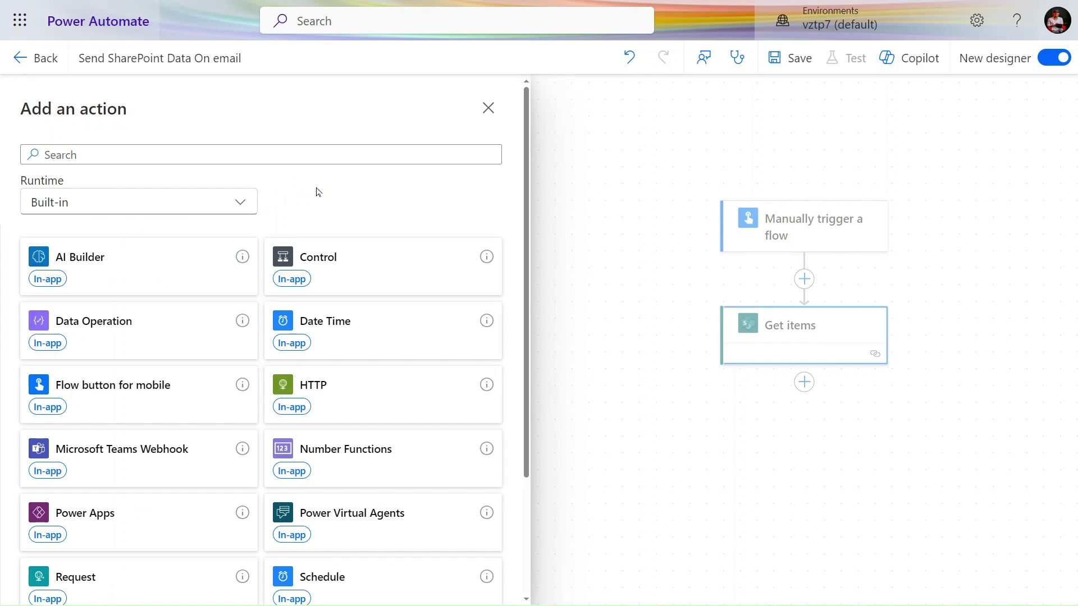
click(172, 326)
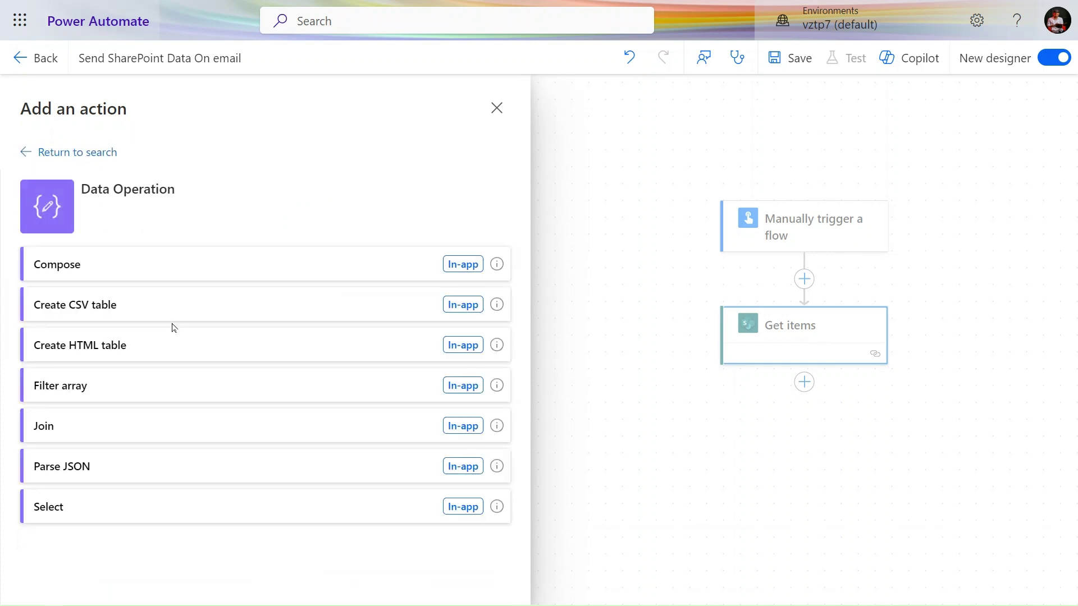
click(101, 351)
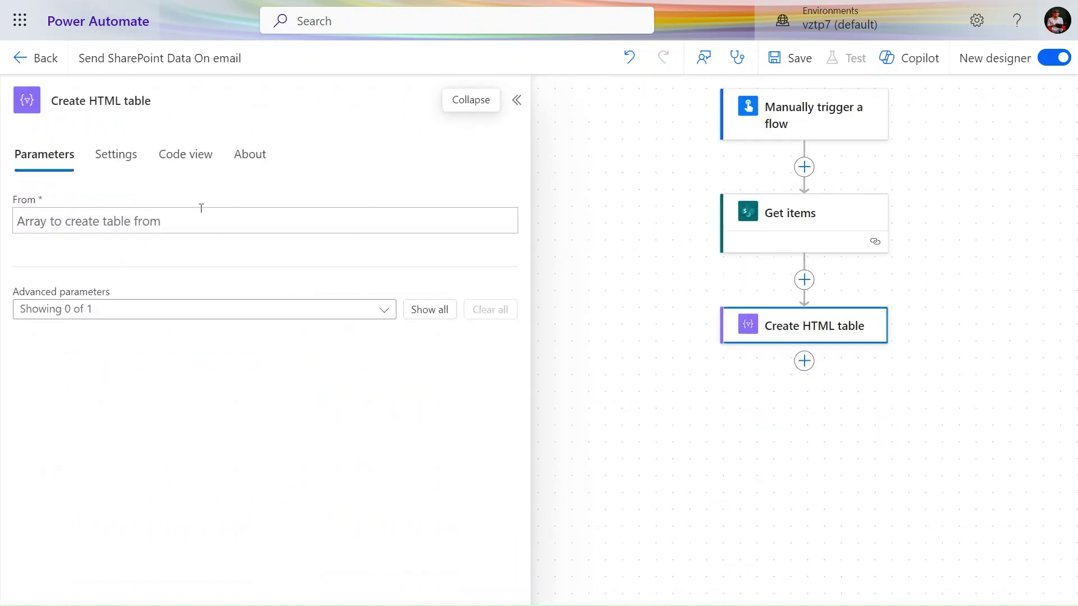
- Show all advanced parameters of Create HTML table and set Columns to Custom
click(189, 223)
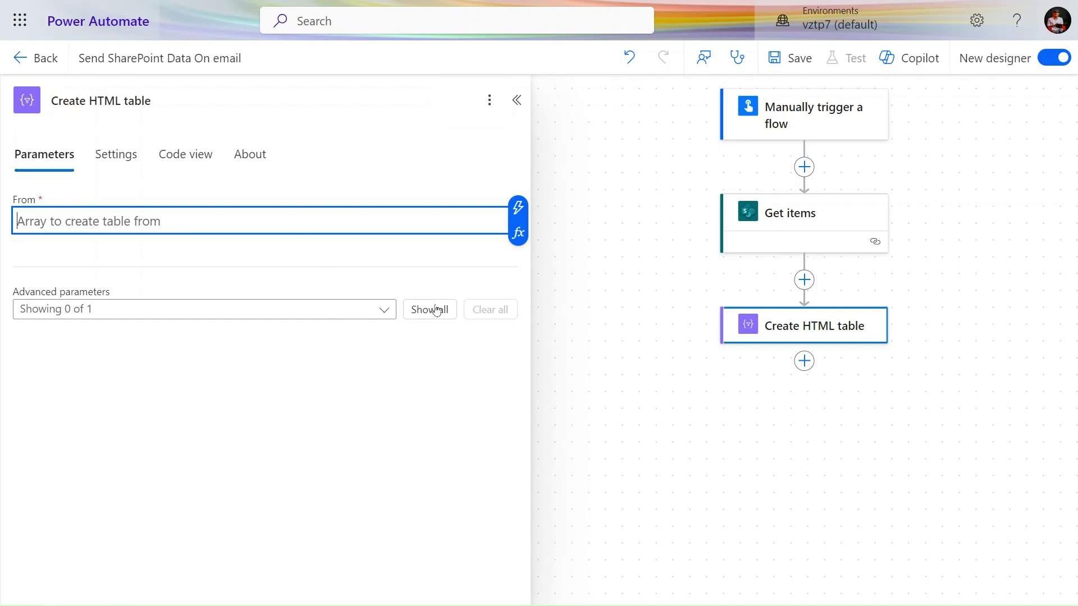
click(437, 311)
click(464, 373)
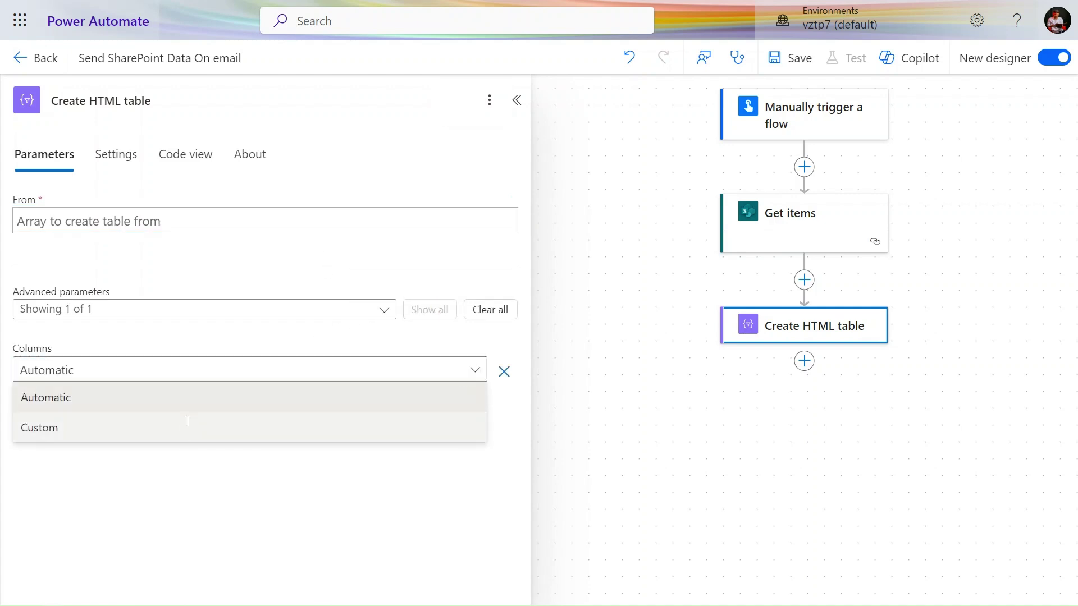
click(188, 428)
- Set the From input of Create HTML table to the body/value dynamic content from Get items
click(199, 221)
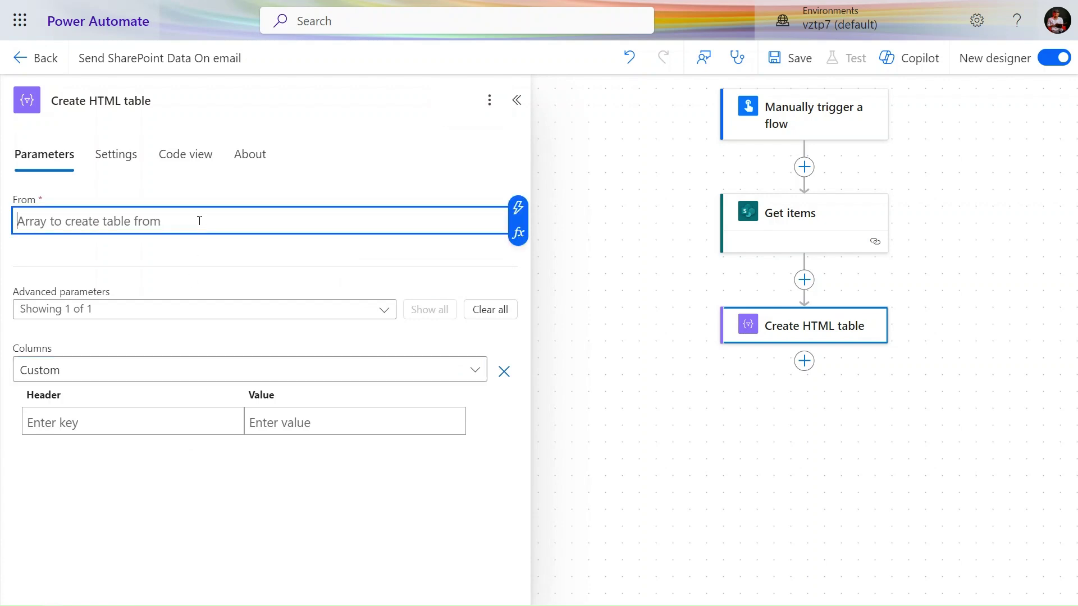
click(518, 208)
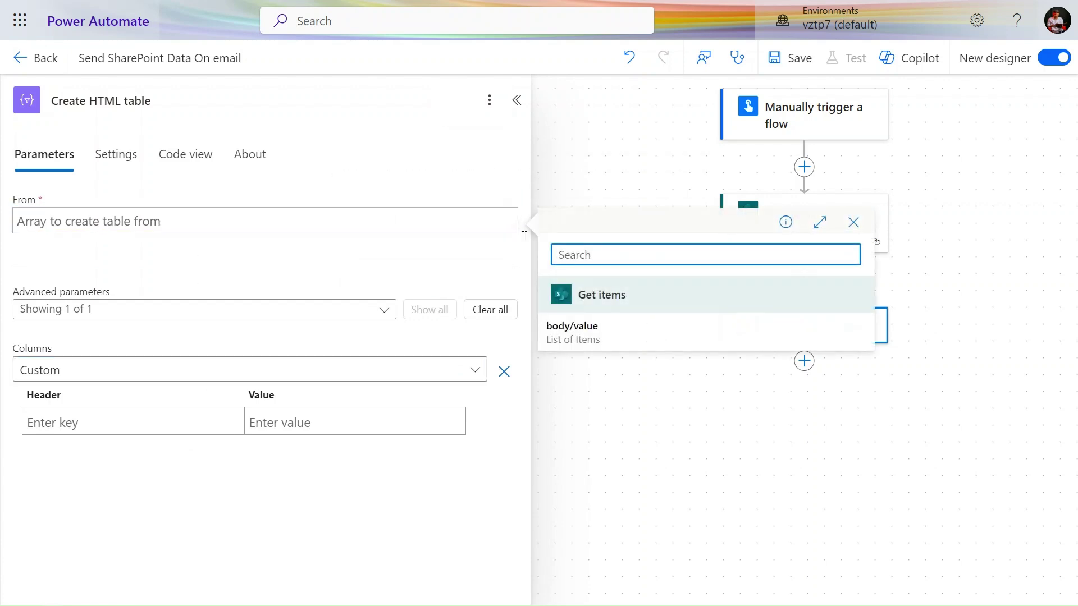
click(604, 334)
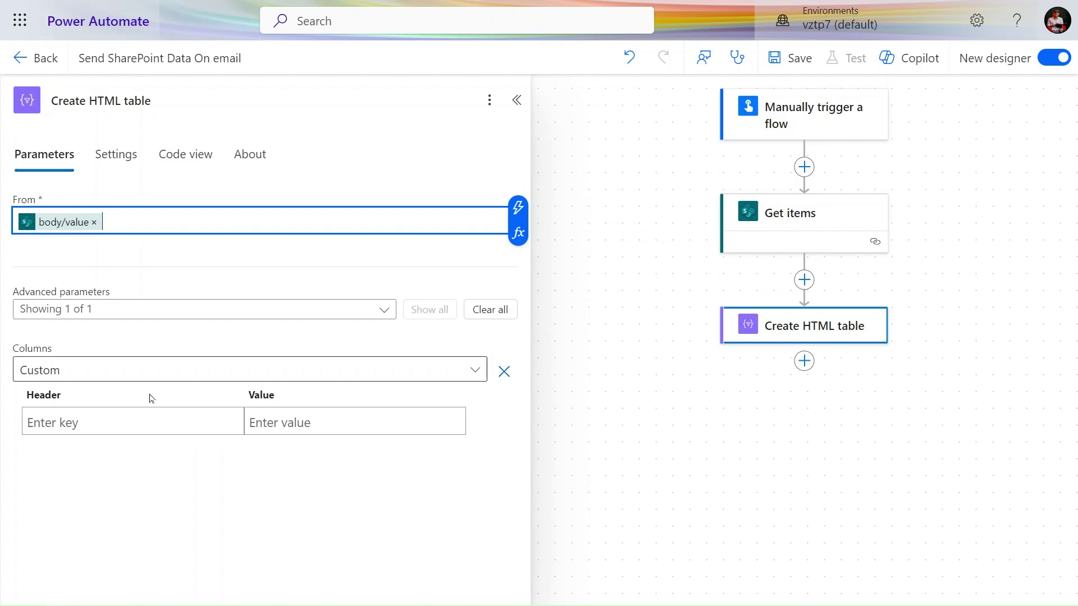
- Check the column names in the SharePoint Holidays list and add a table column headed Title with the Get items Title value
click(101, 425)
mouse_move(268, 3)
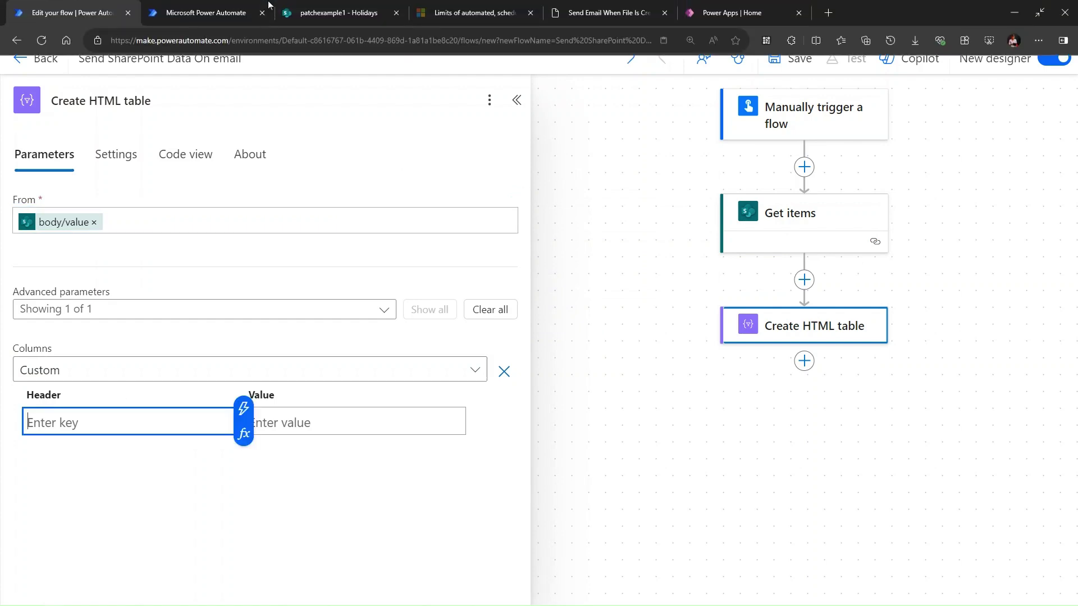
click(331, 5)
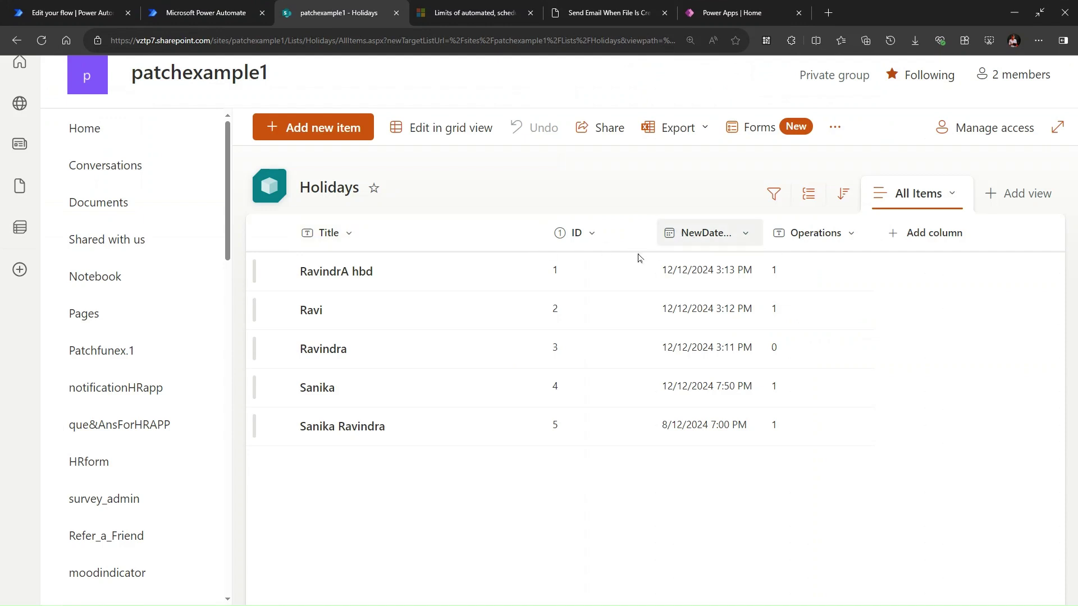
click(70, 6)
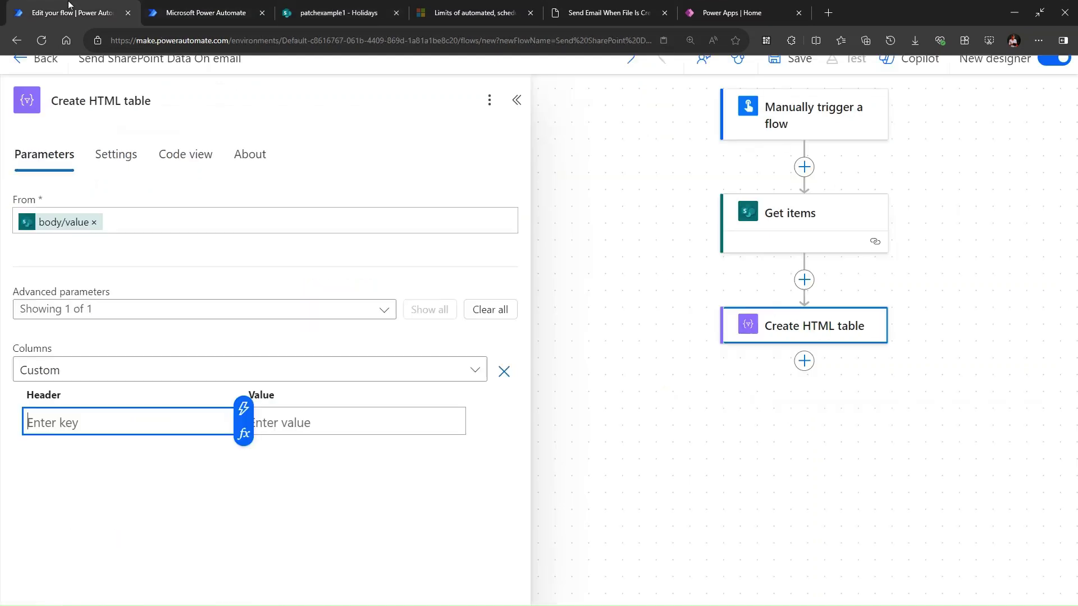
text(Title)
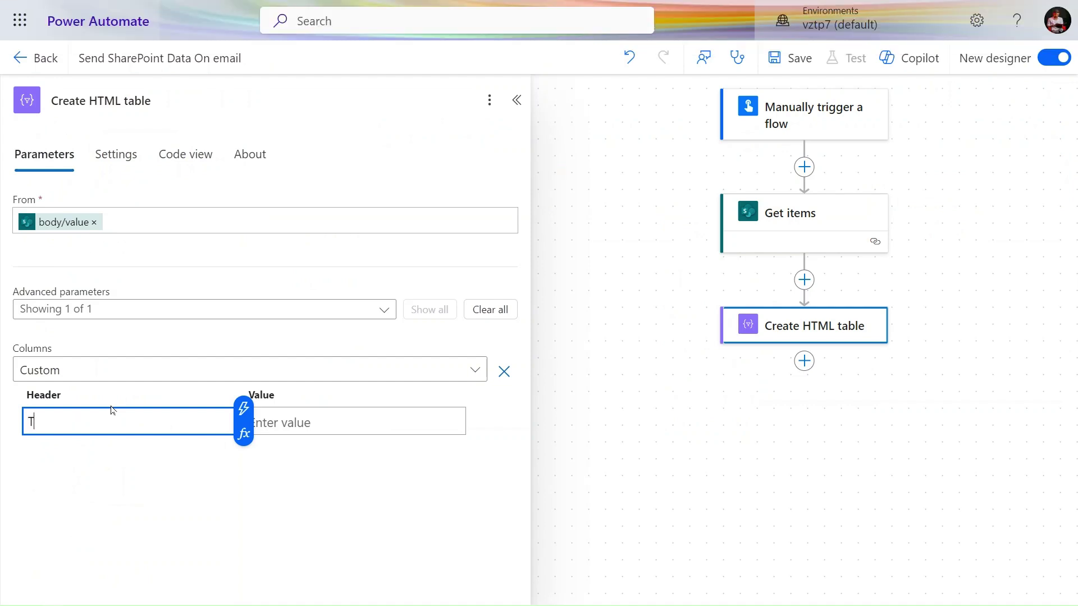
click(358, 426)
click(465, 409)
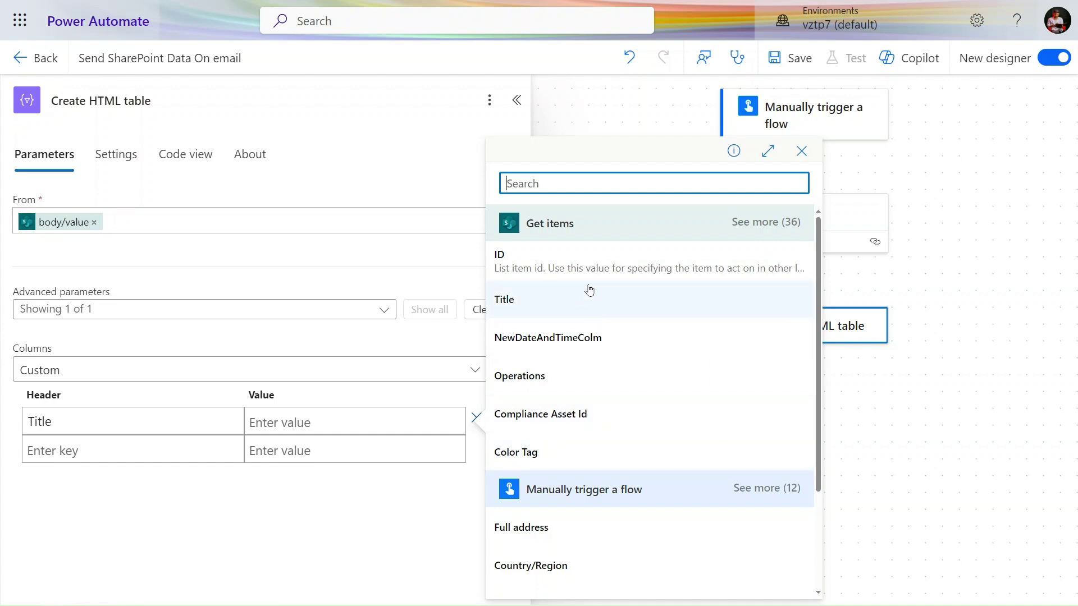
click(580, 300)
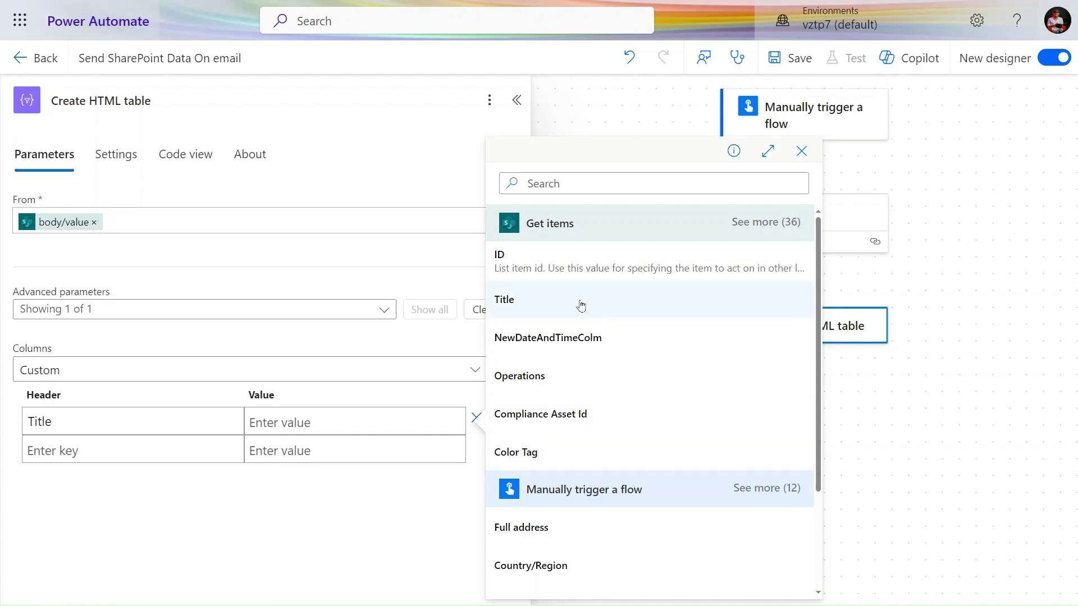
- Add a second table column headed Date with the NewDateAndTimeColm value from Get items
click(161, 444)
text(Date)
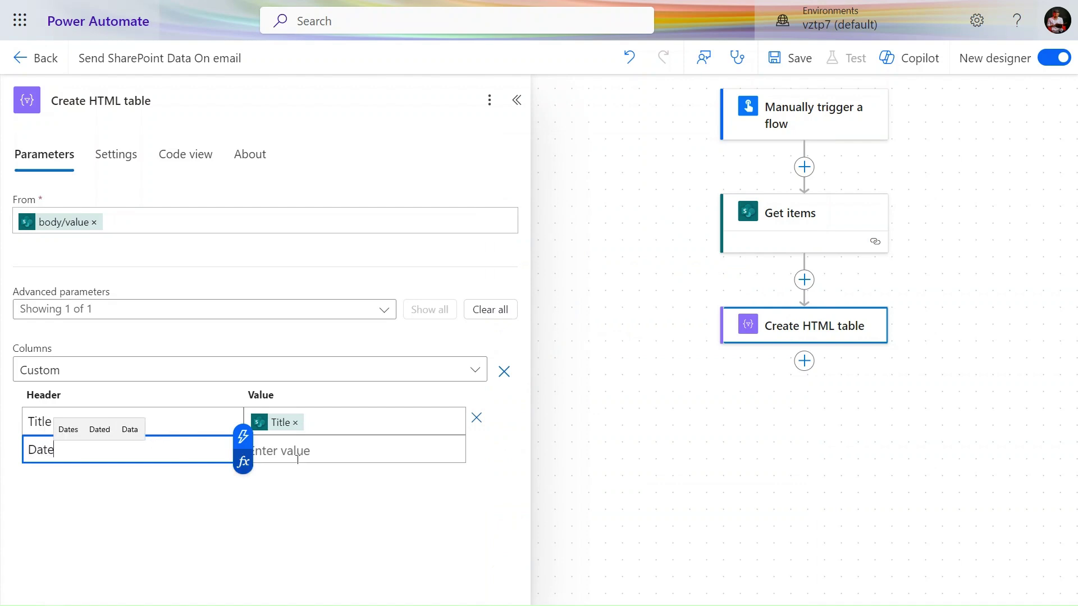
click(369, 450)
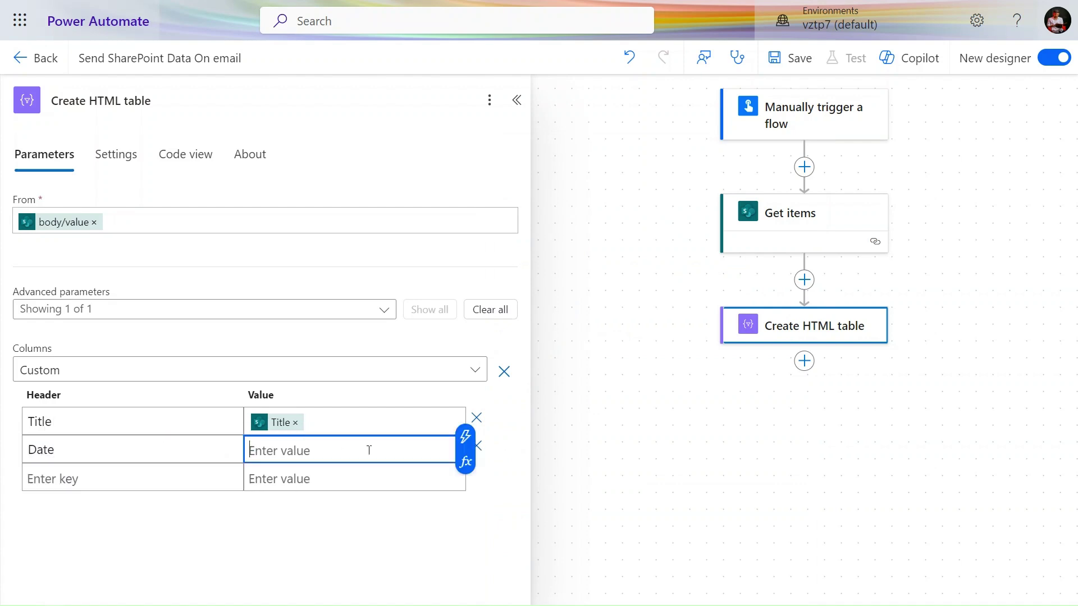
click(466, 439)
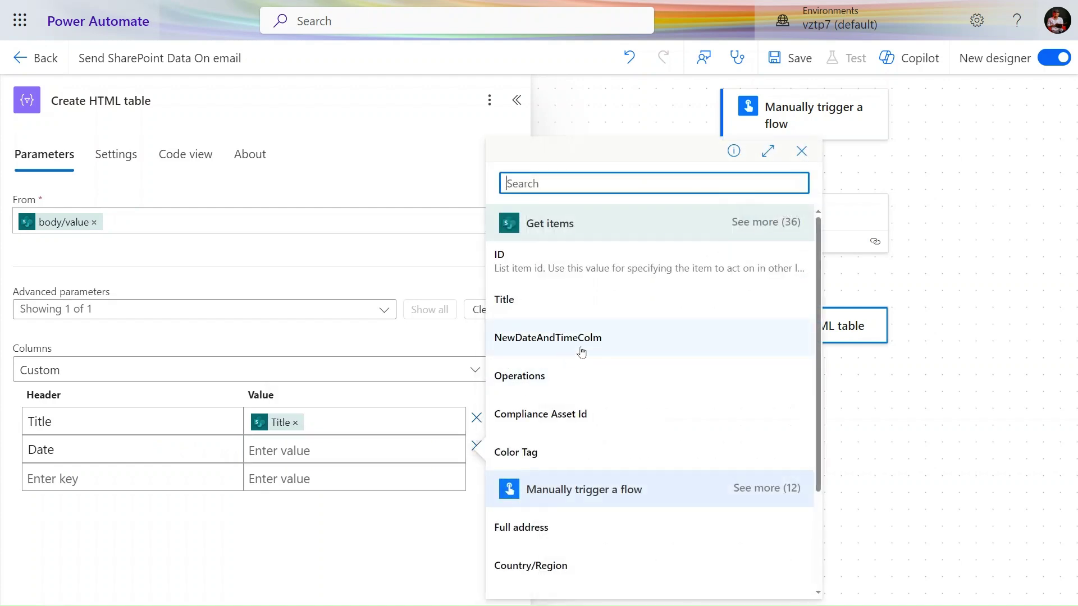
click(604, 352)
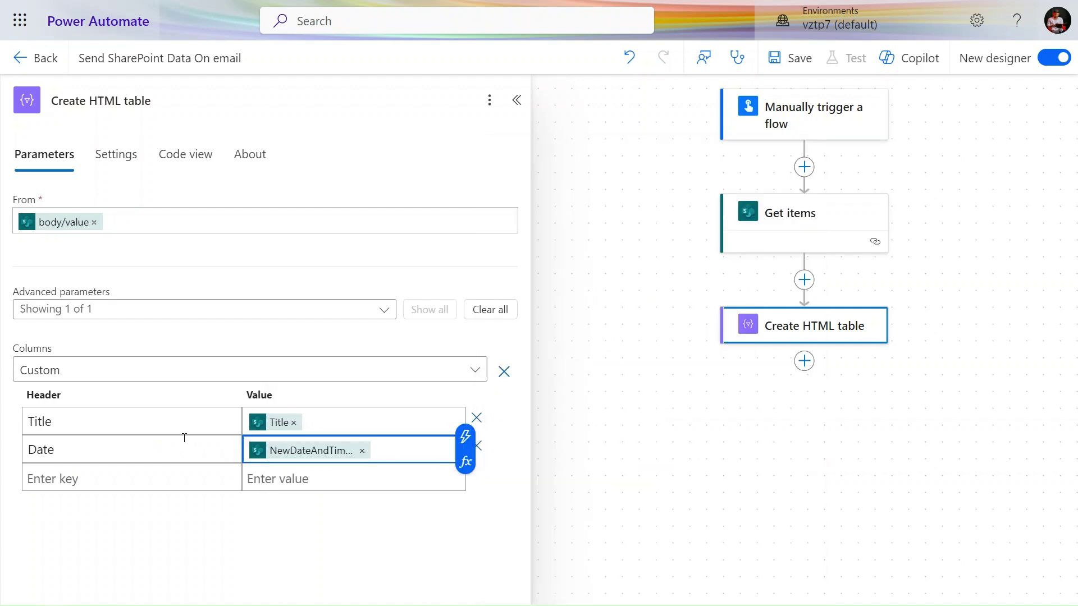
- Change the header of the second table column to Date&Time
click(127, 481)
click(101, 448)
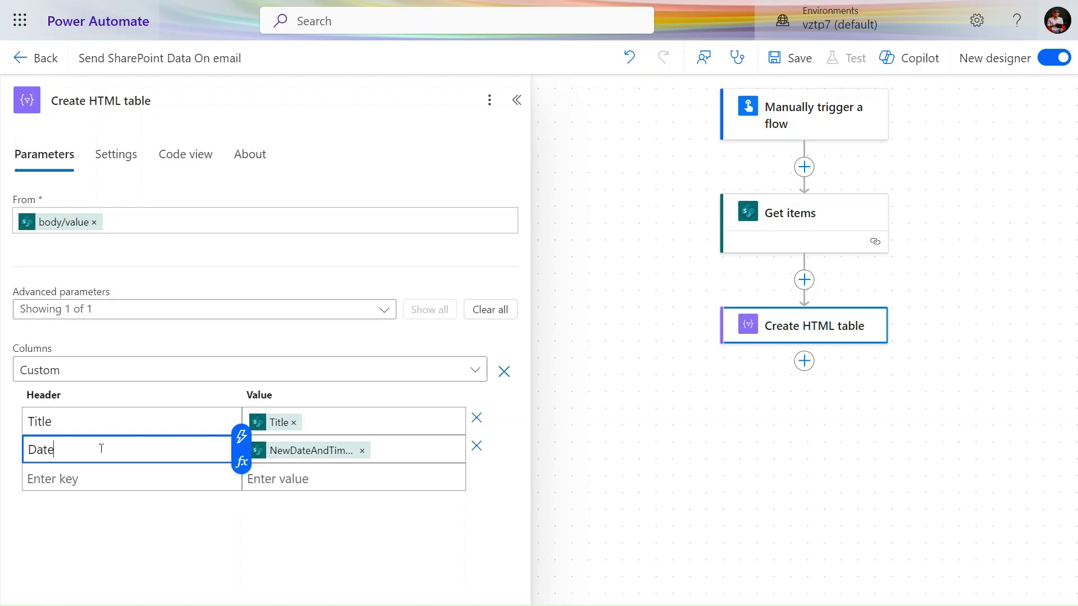
text(&time)
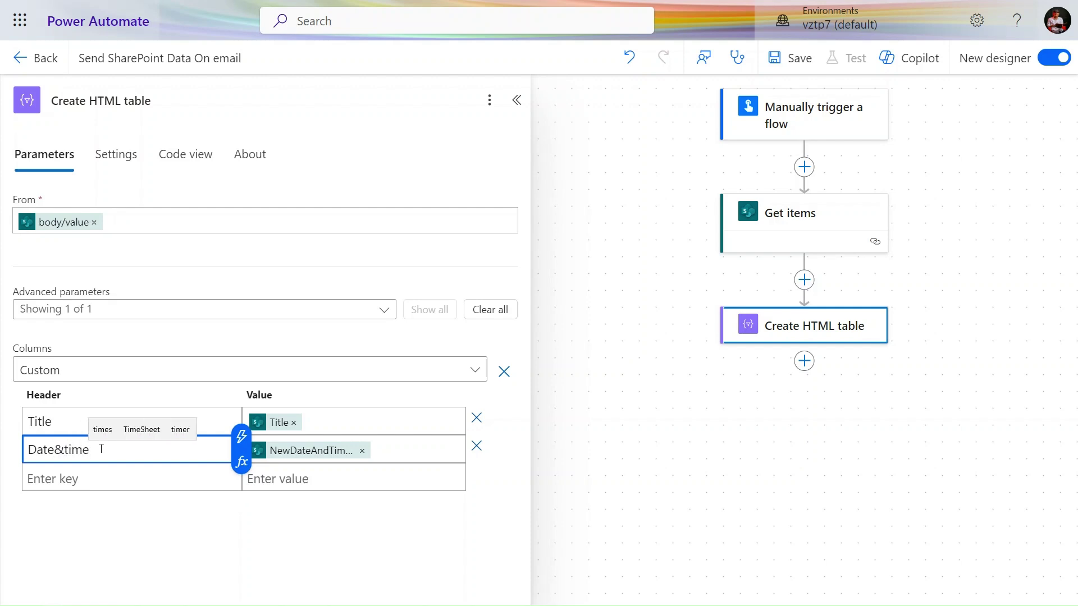
key(Left)
key(Left)
key(Left)
key(BackSpace)
text(T)
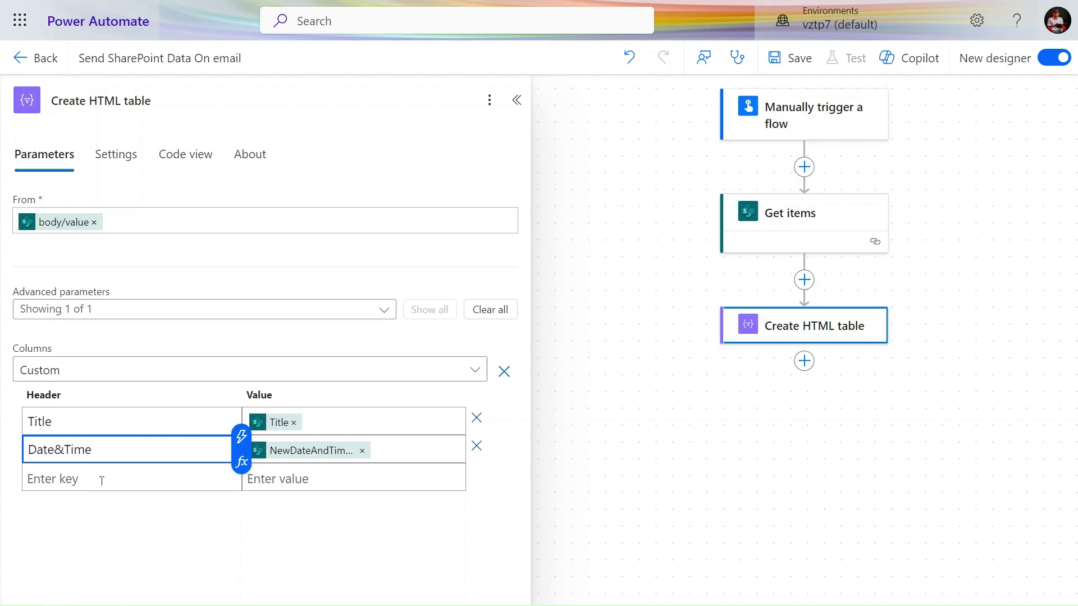
- Add a third table column headed ID with the ID value from Get items
click(102, 481)
text(ID)
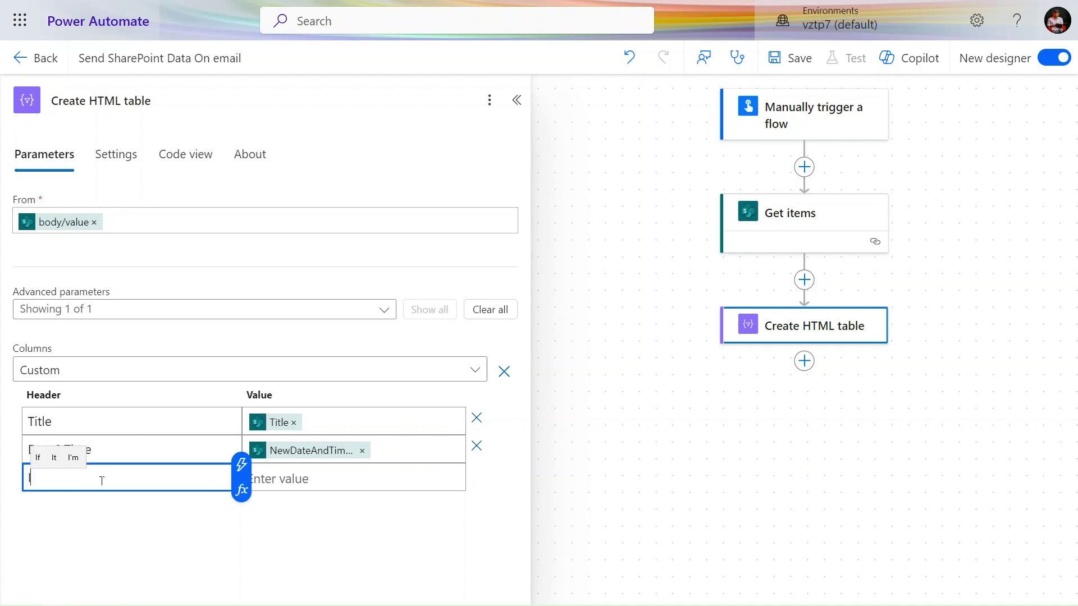
click(307, 476)
click(465, 464)
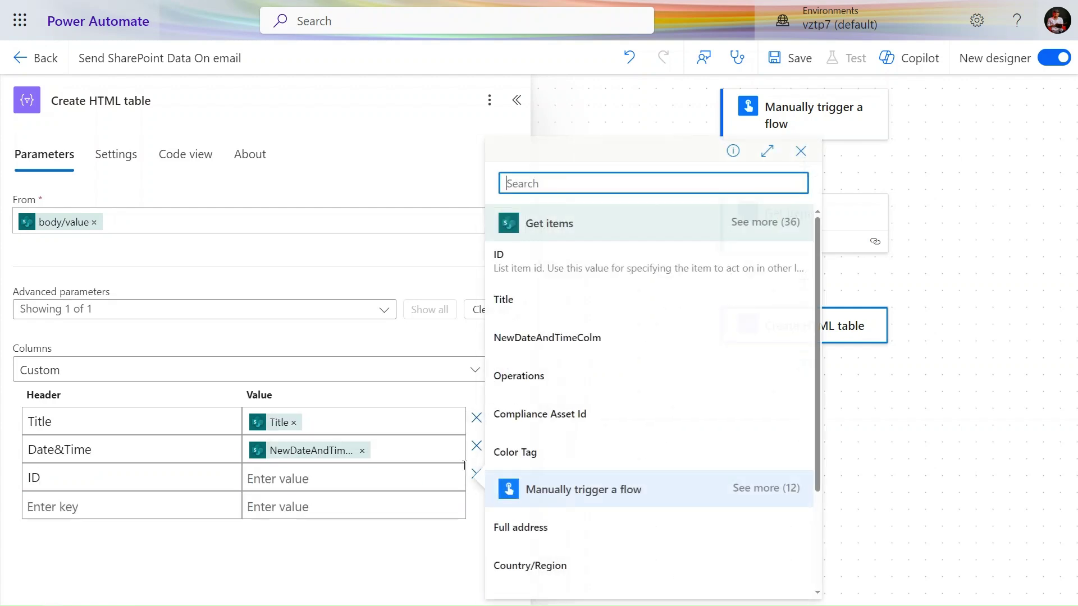
click(598, 260)
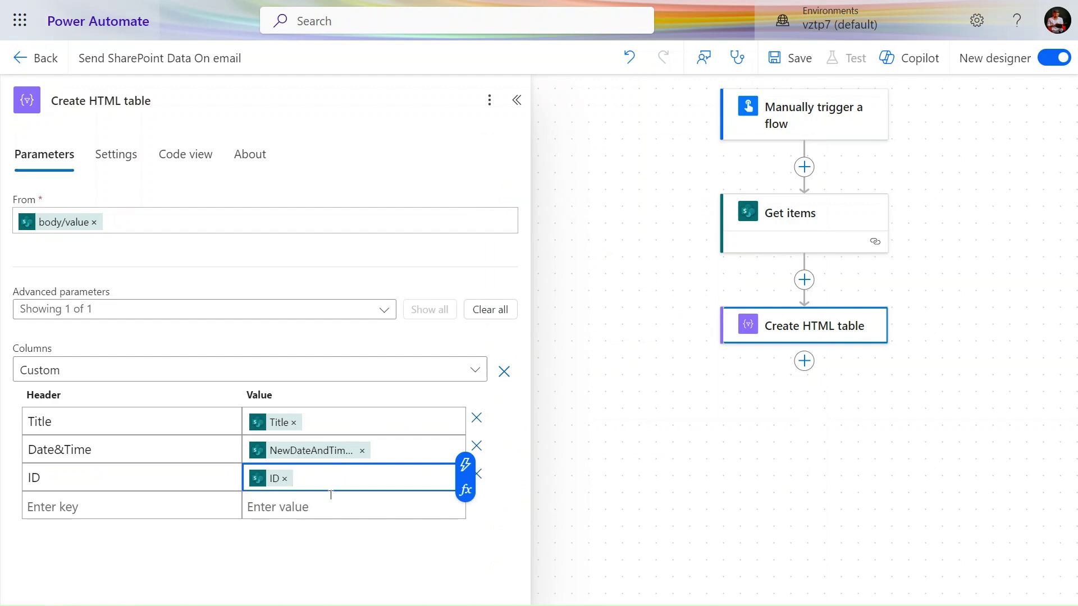
- Search the actions for outlook and add the Office 365 Outlook action Send an email (V2) after Create HTML table
click(804, 361)
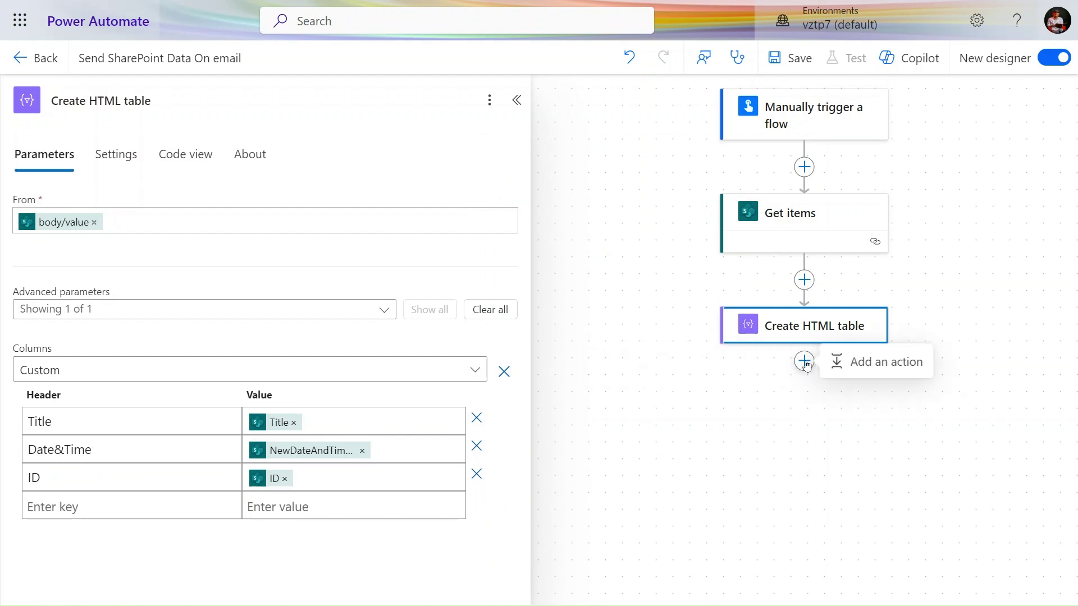
click(848, 364)
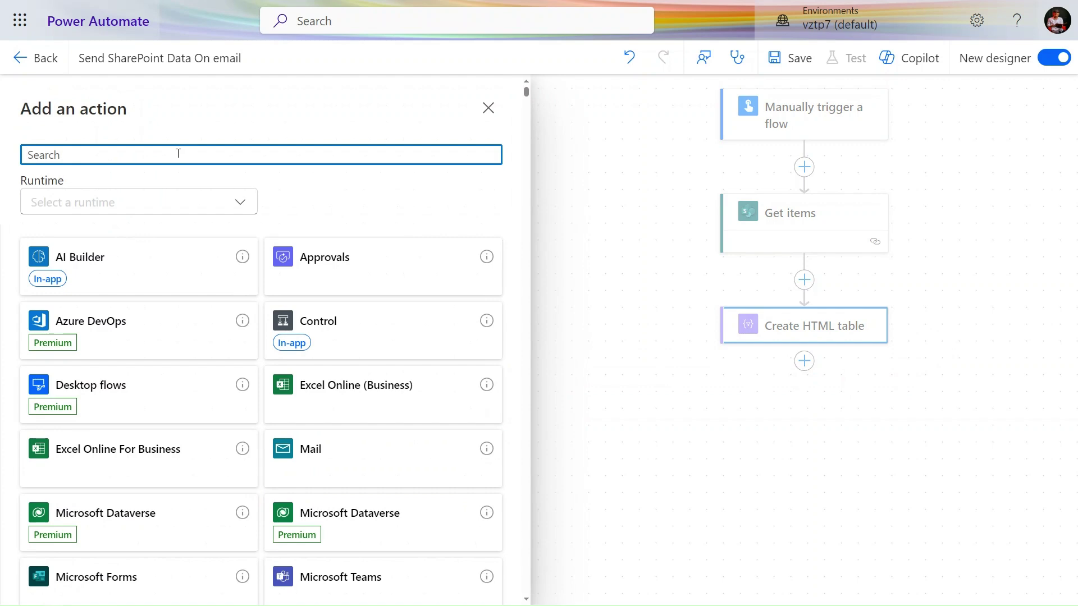
text(outlook)
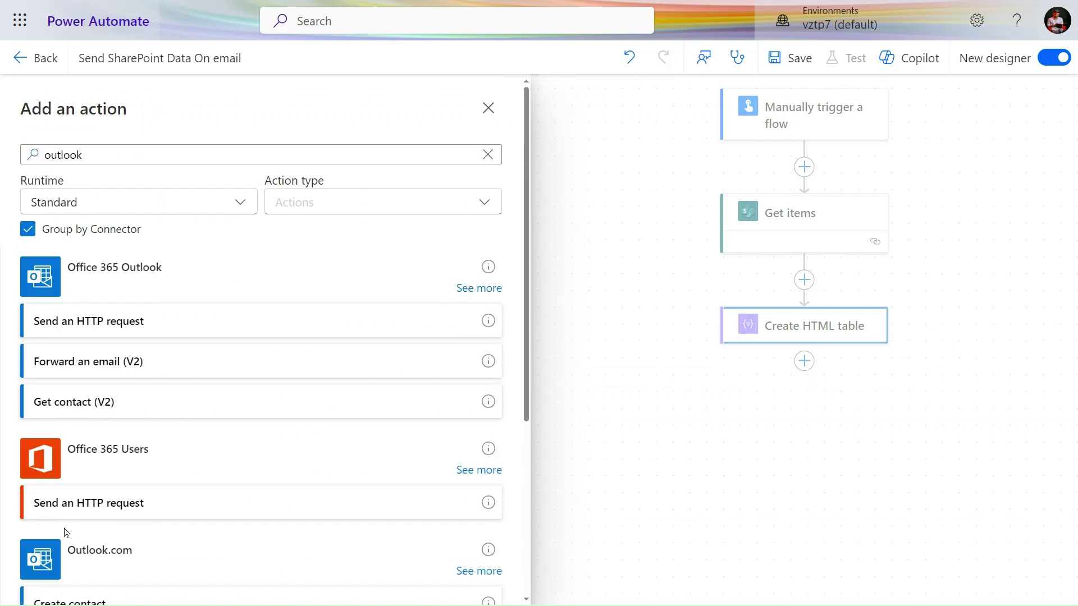
scroll(80, 556, down, 4)
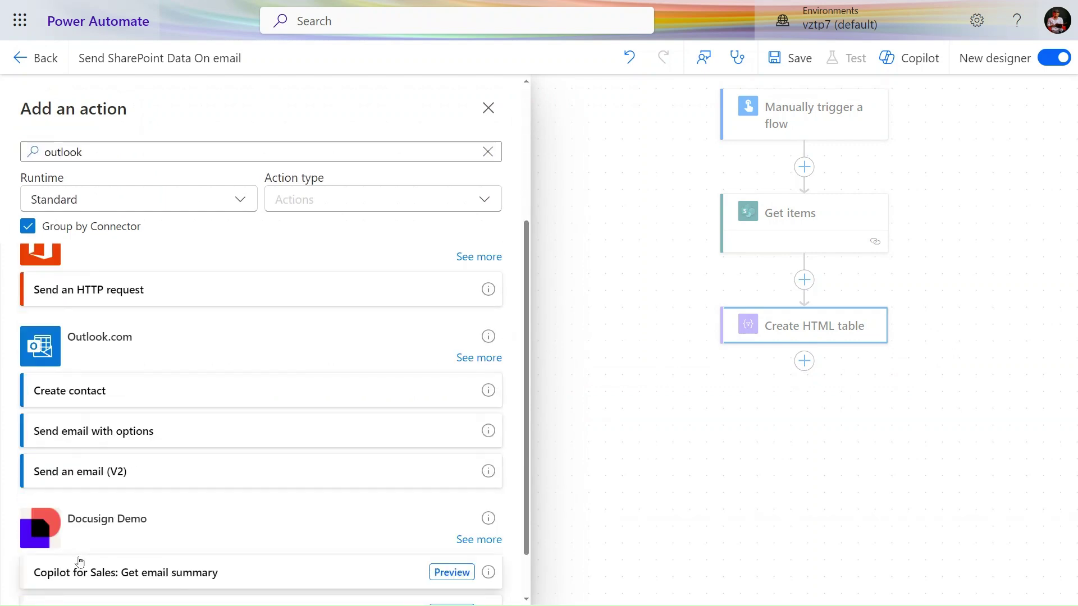
scroll(80, 556, down, 1)
scroll(78, 561, up, 3)
scroll(77, 572, up, 2)
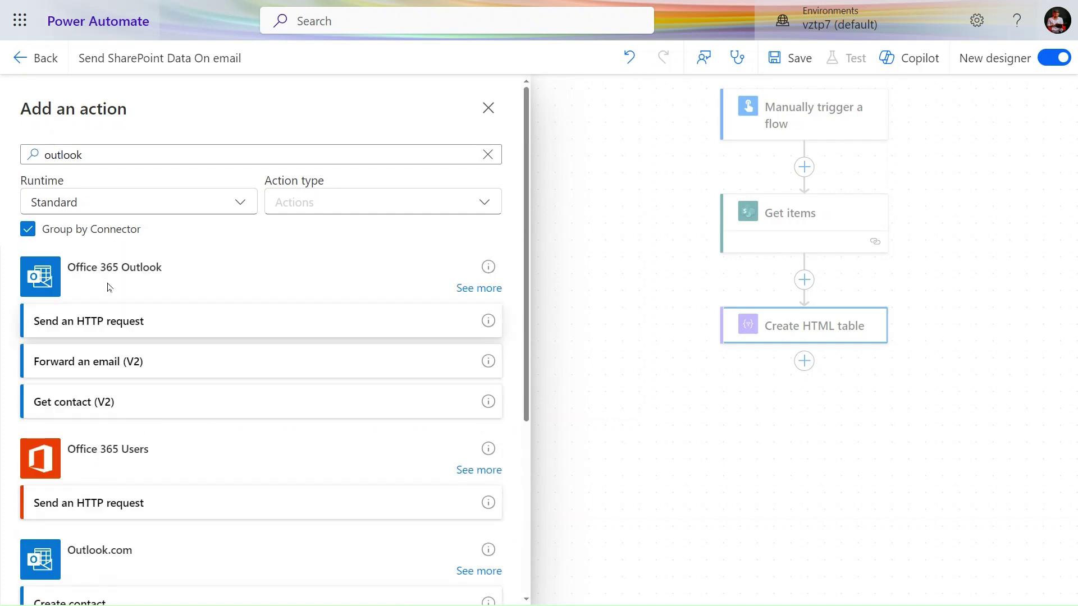
click(477, 288)
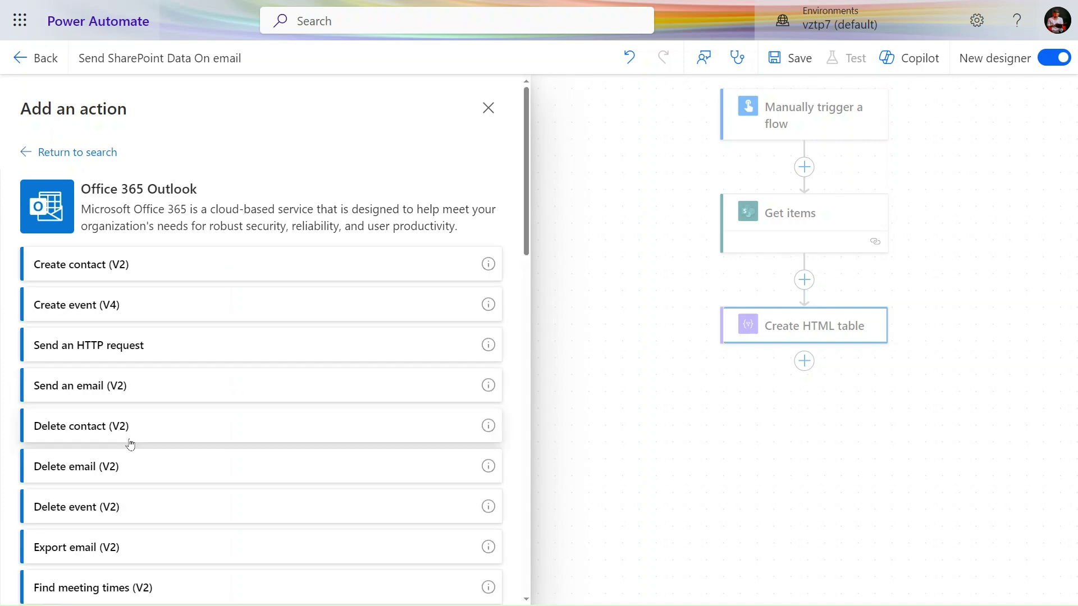
scroll(130, 442, down, 5)
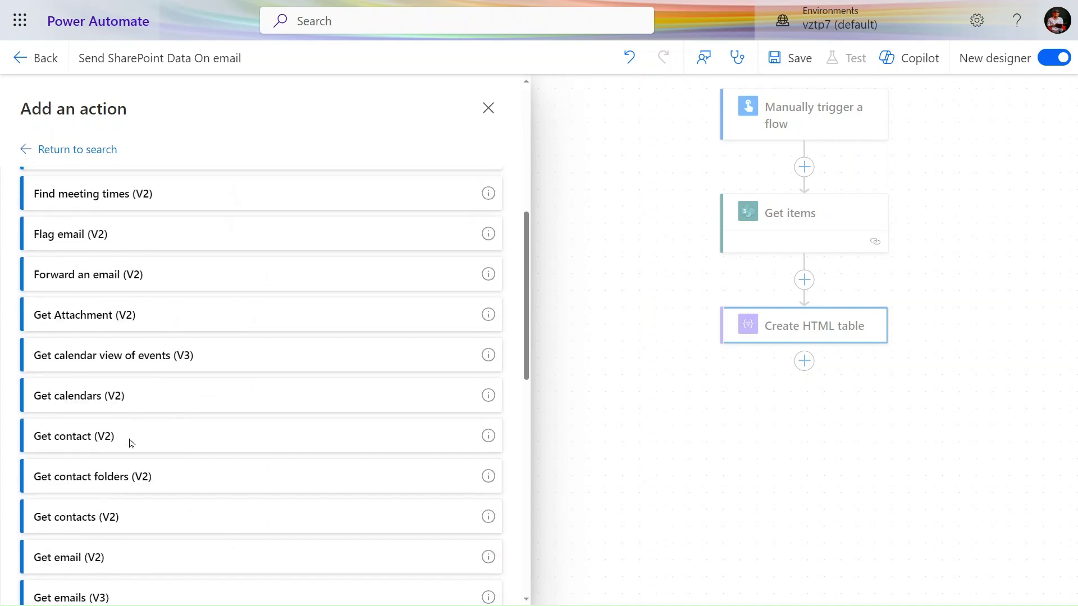
scroll(129, 442, up, 6)
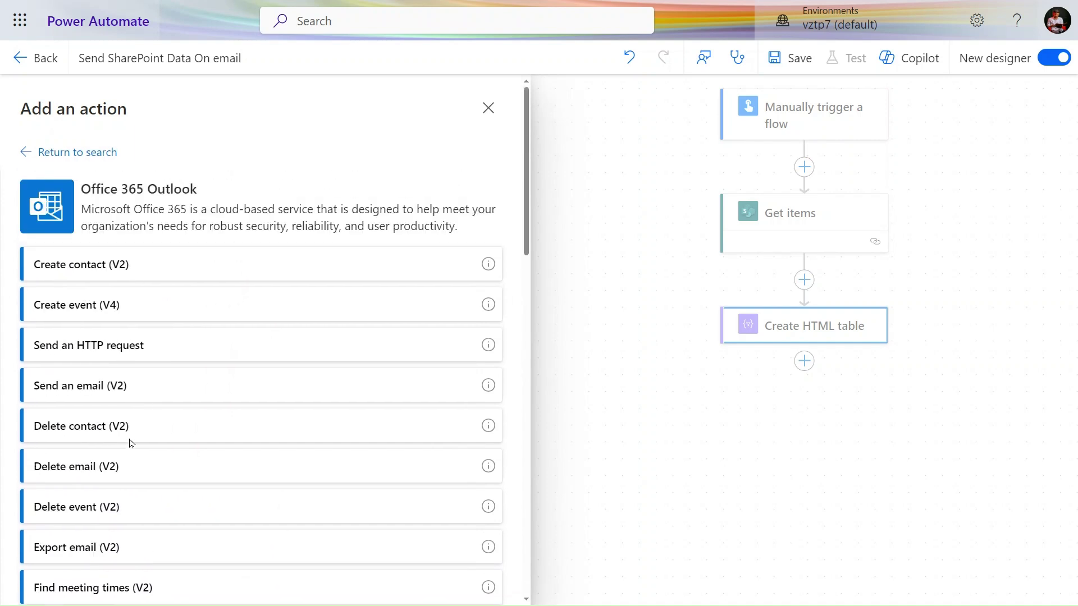
click(147, 389)
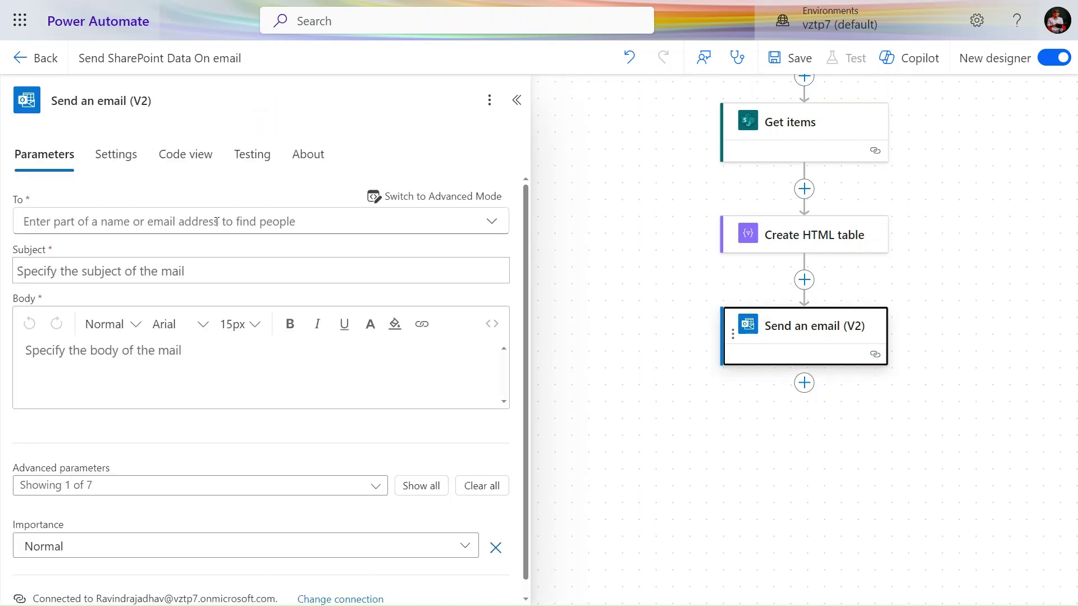
- Set the email's To recipient by looking up the owner's name and choosing the suggested person
click(216, 220)
text(ra)
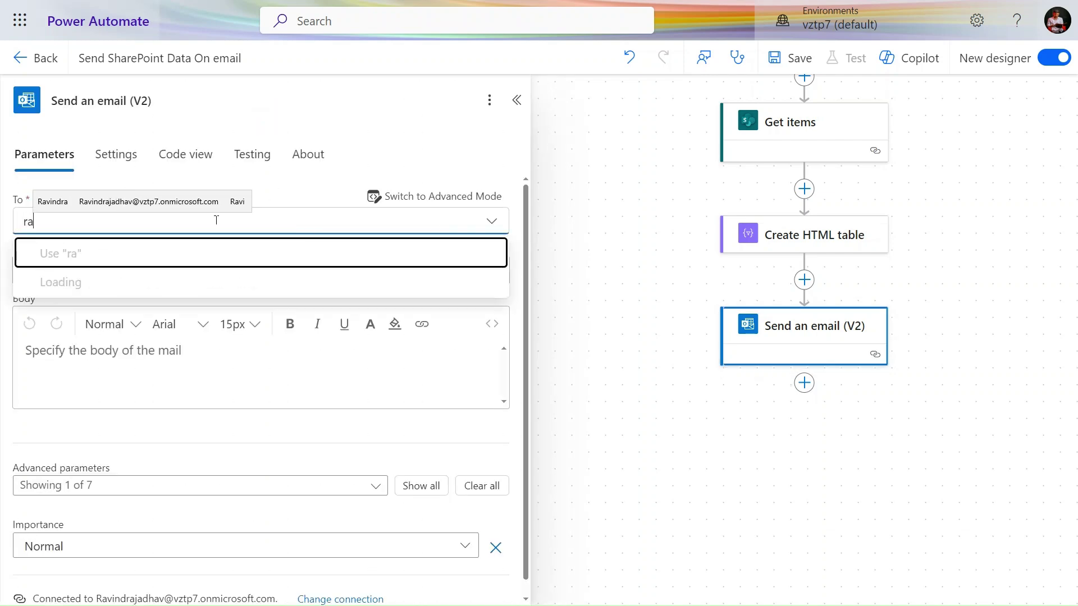
text(vindra)
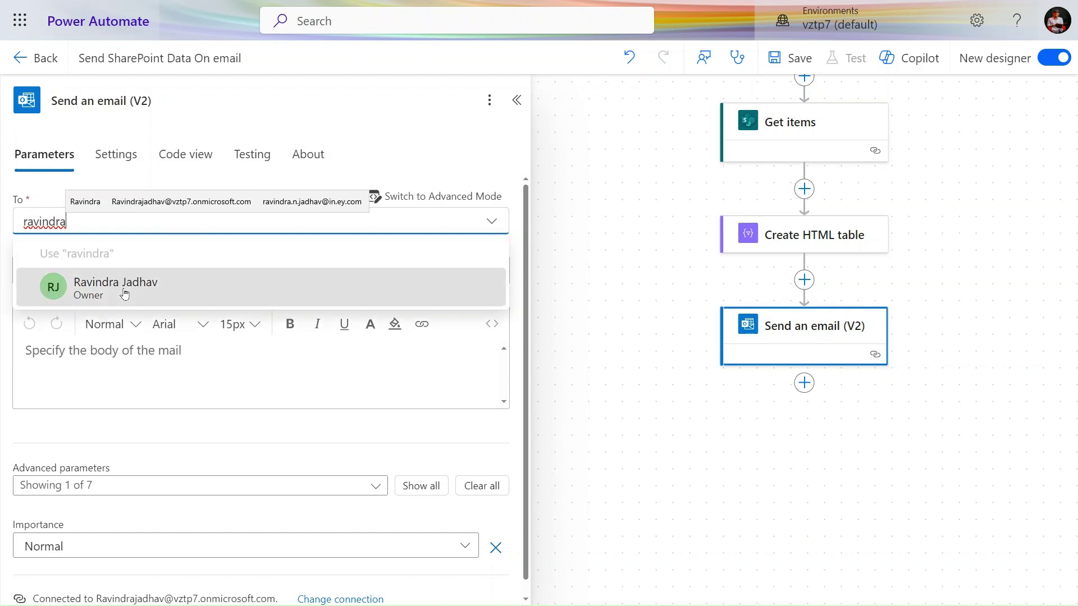
click(124, 294)
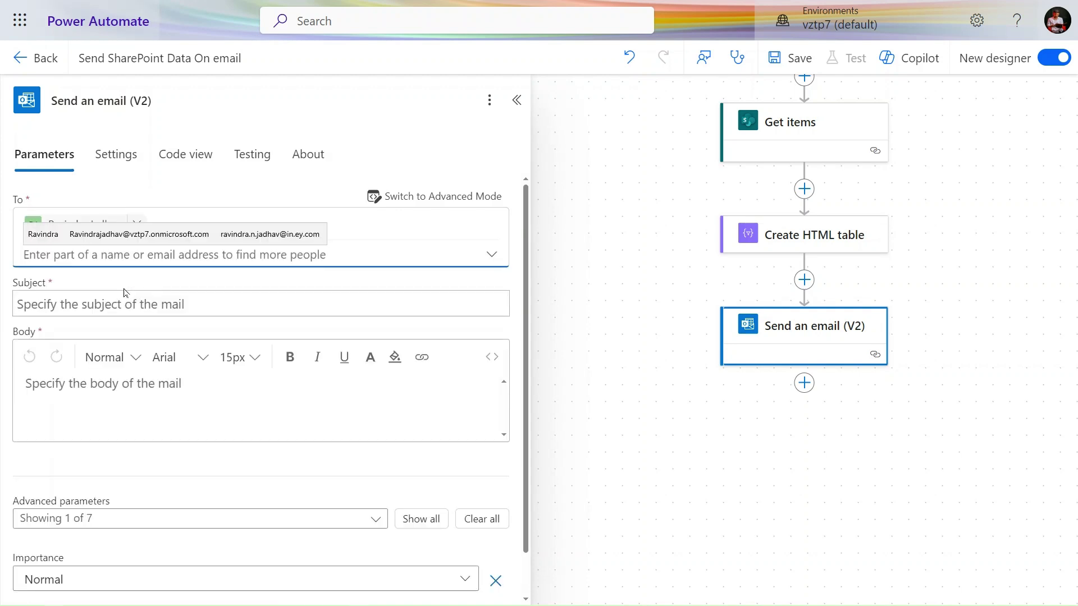
- Switch the email body to code view, clear its markup and insert the Output value from Create HTML table
click(118, 386)
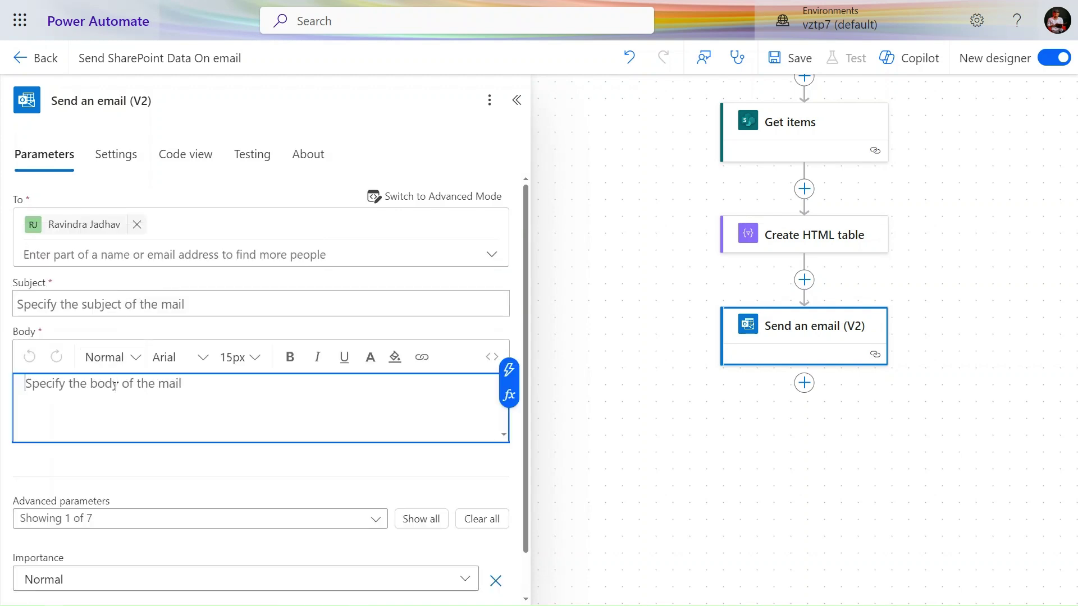
click(491, 358)
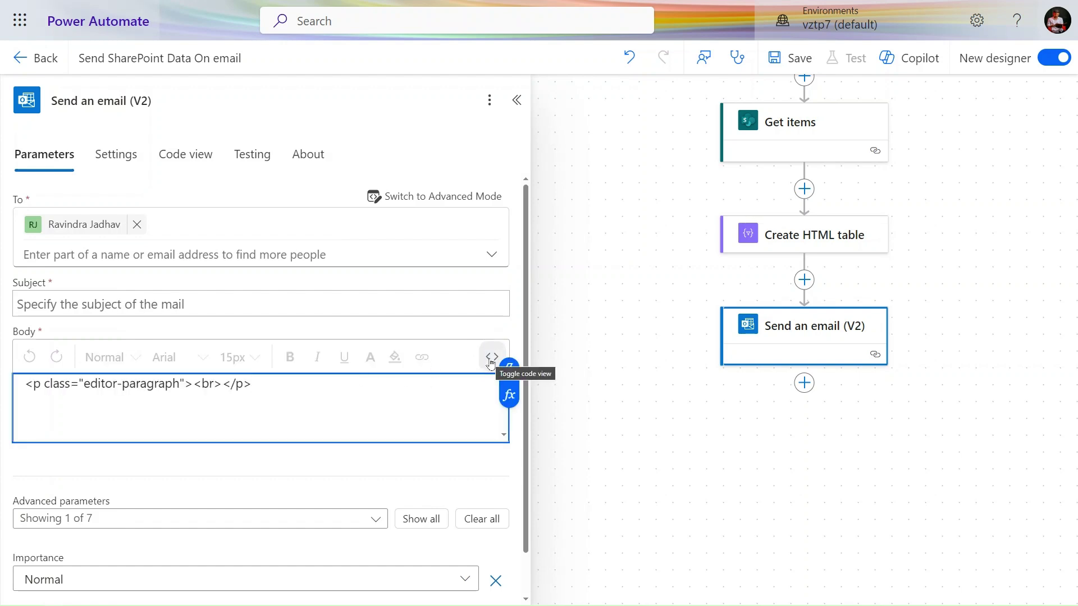
double_click(405, 373)
click(391, 391)
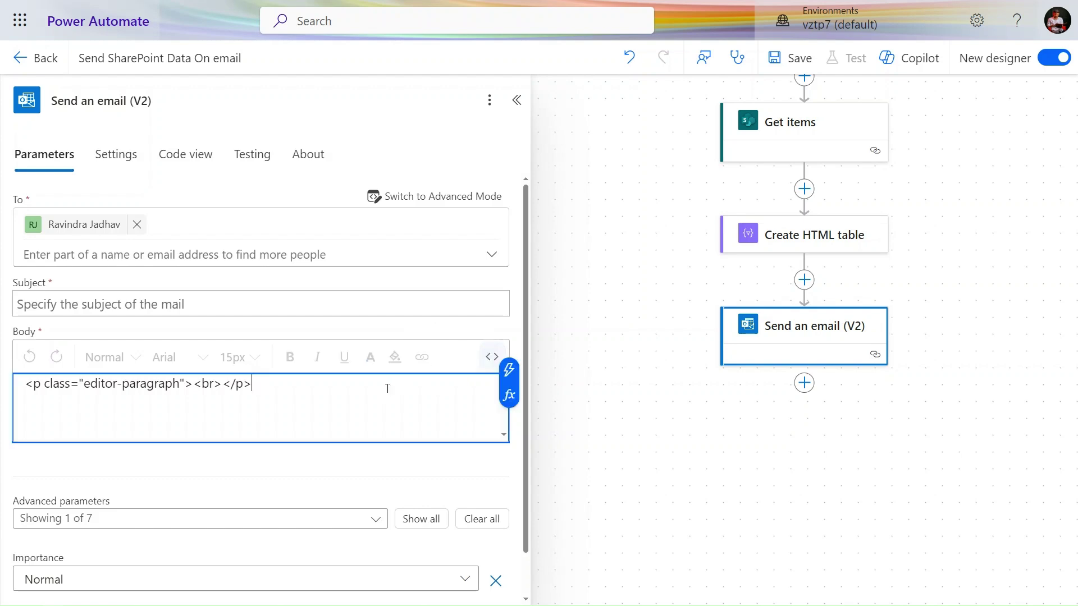
key(ctrl+a)
key(Delete)
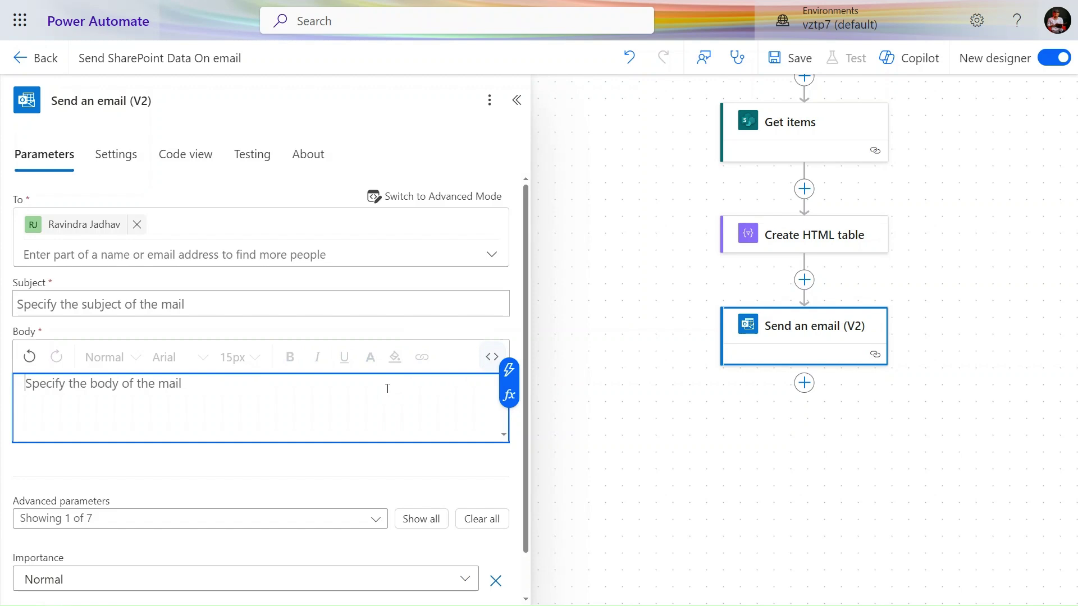
click(508, 370)
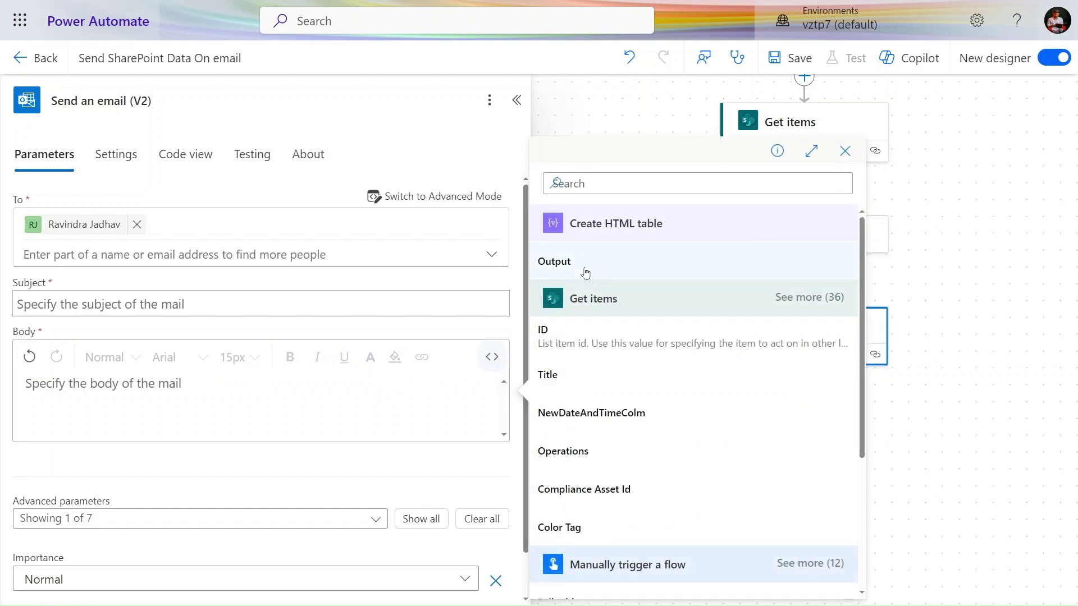
click(585, 273)
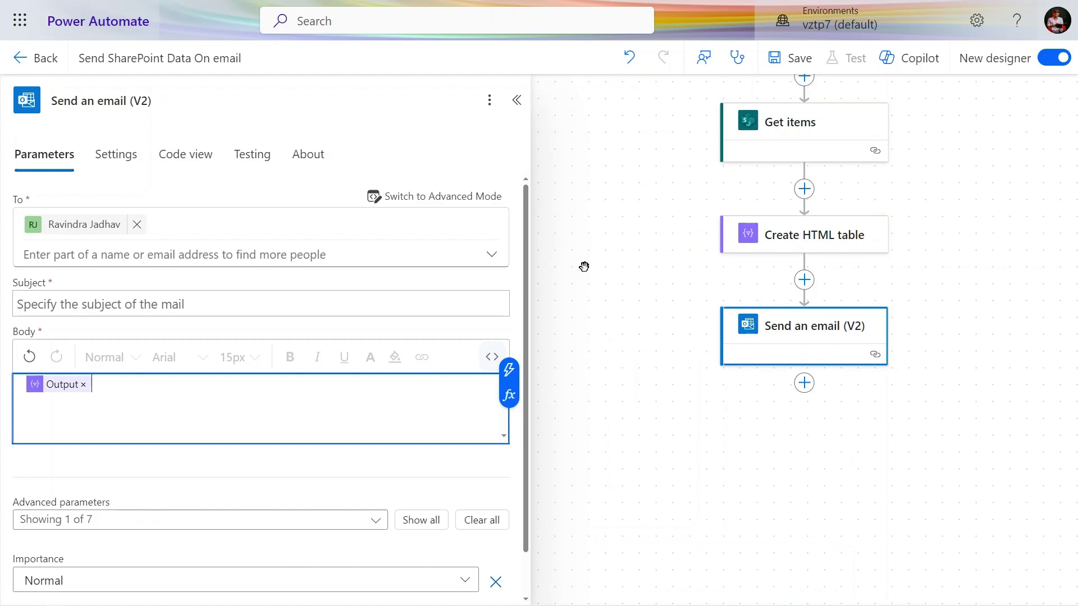
- Search the actions for Compose and add the Data Operation Compose action between Create HTML table and Send an email (V2)
click(804, 280)
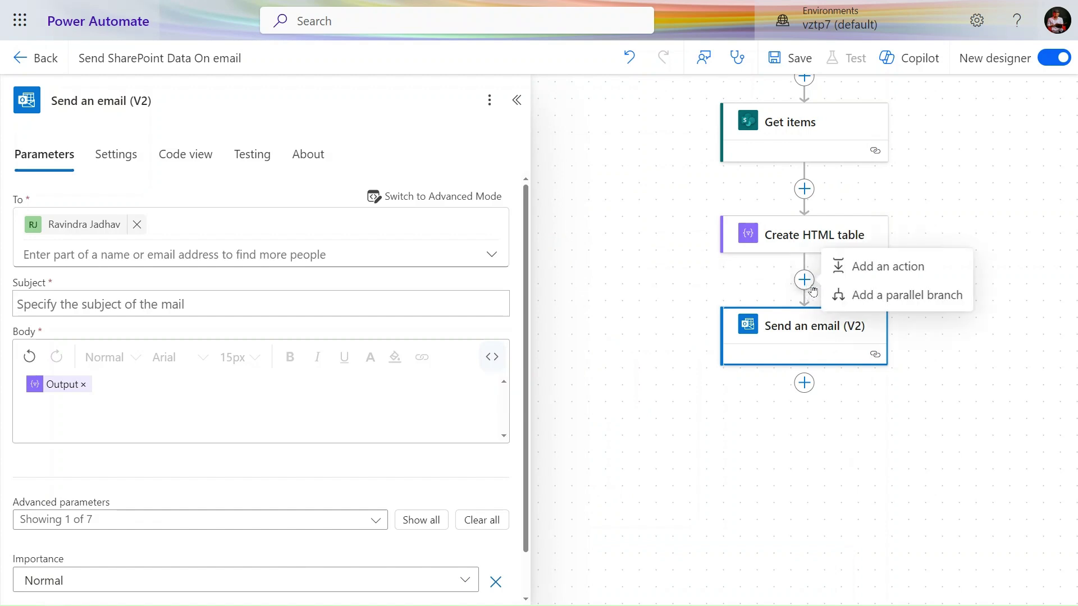
click(884, 268)
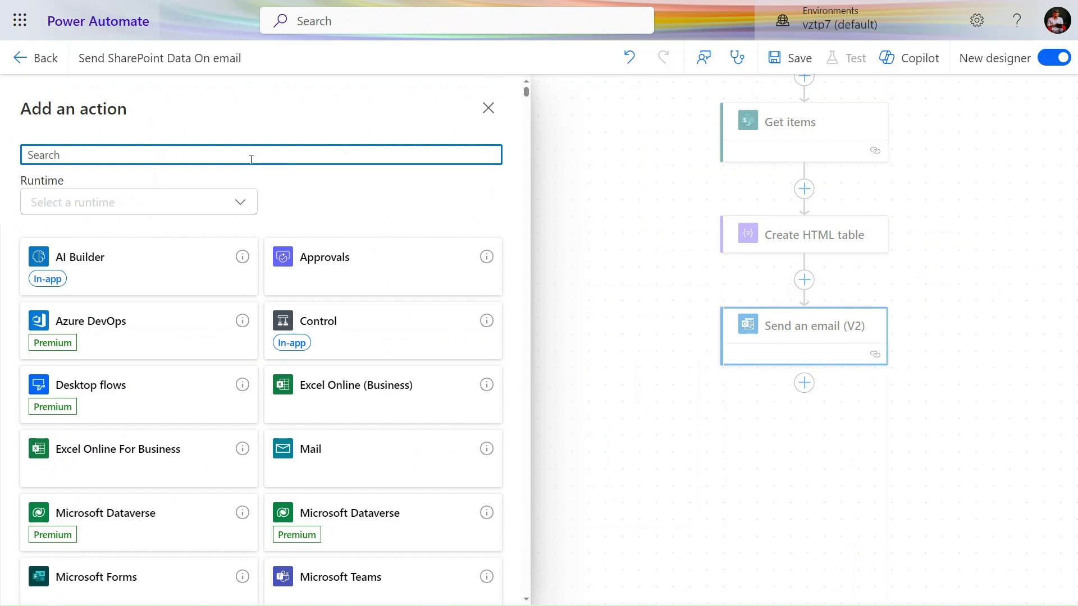
text(c)
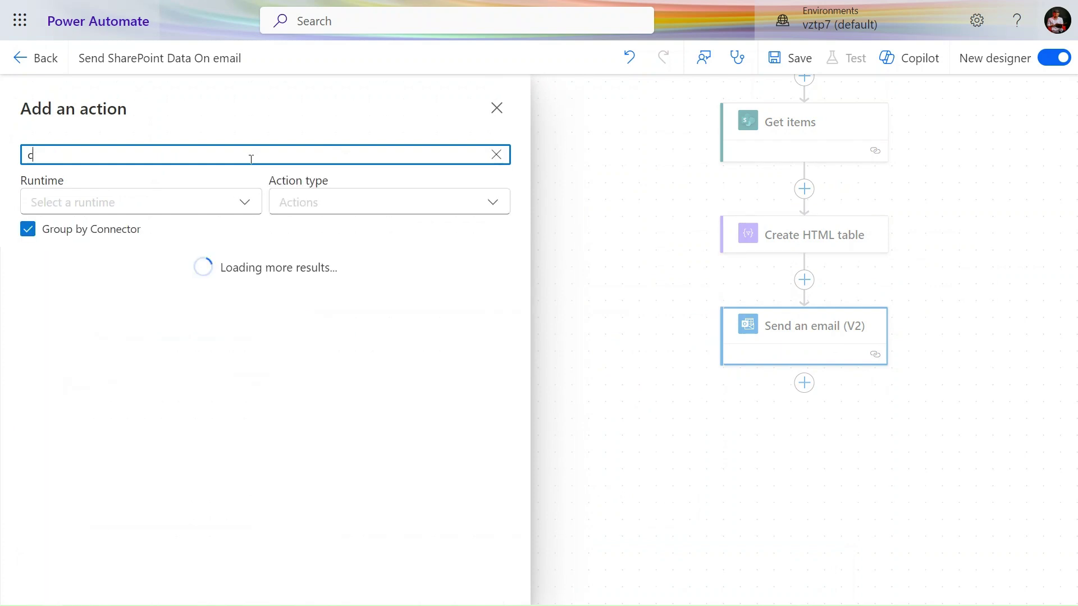
text(omse)
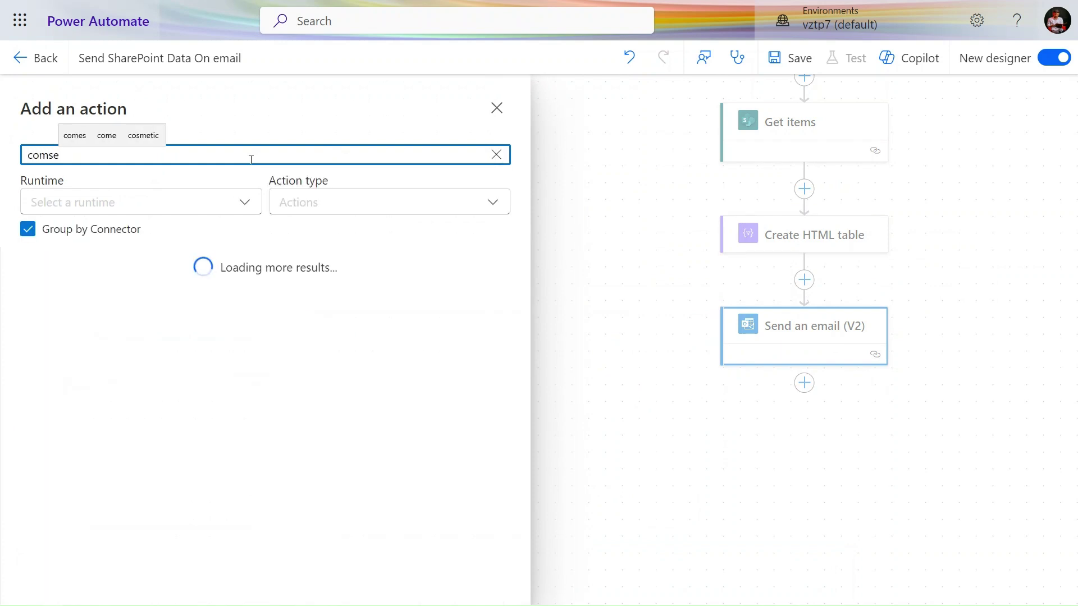
key(BackSpace)
key(BackSpace)
key(BackSpace)
key(BackSpace)
key(BackSpace)
text(Compose)
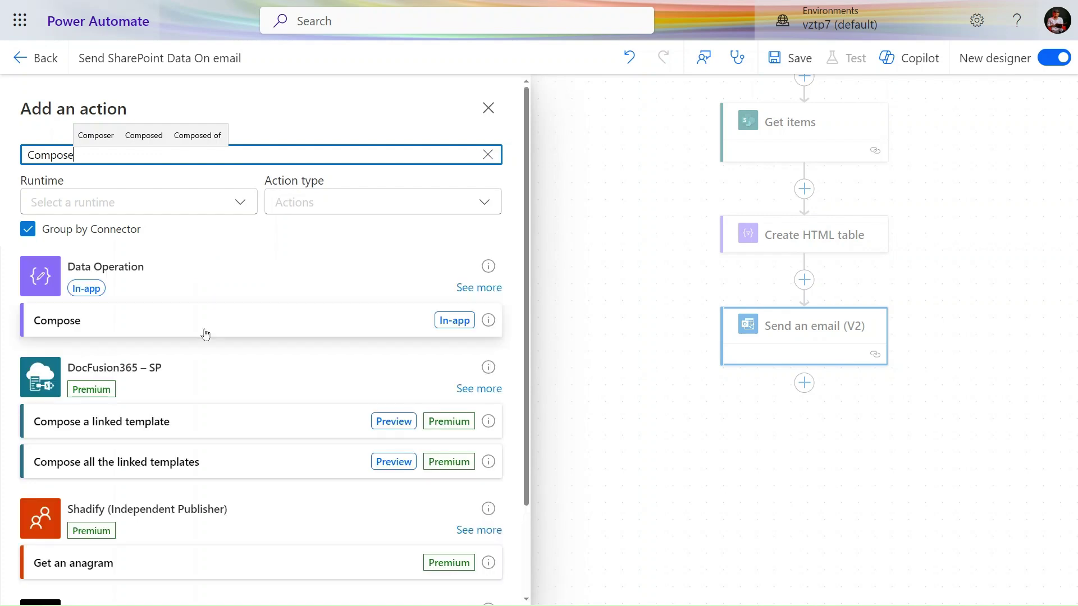
click(226, 326)
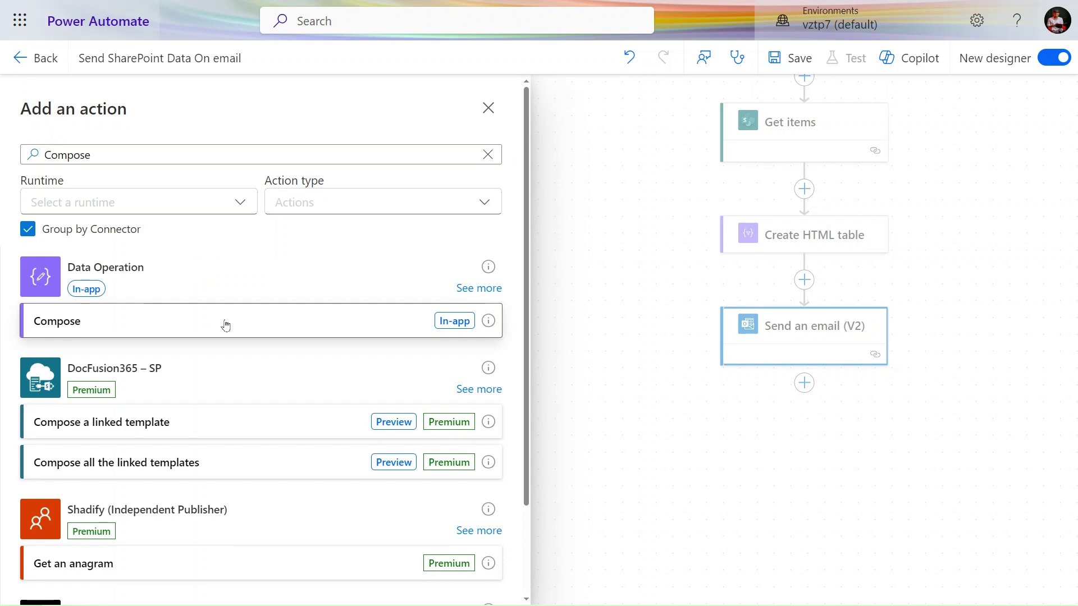
click(415, 327)
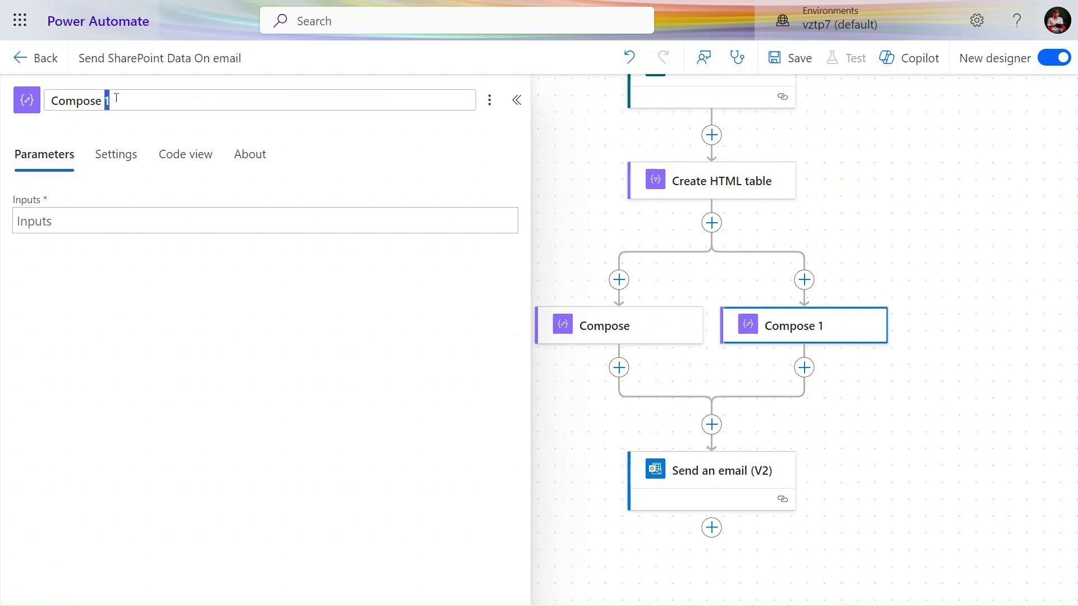
- Rename the Compose 1 action as CSS and place the cursor in its empty Inputs
triple_click(116, 98)
text(CSS)
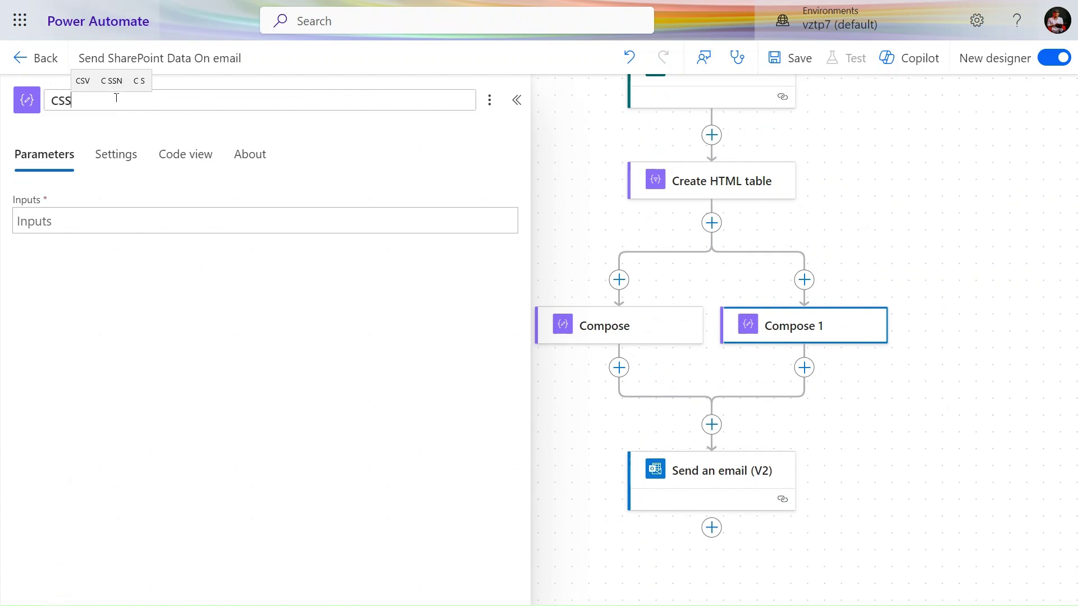
click(165, 223)
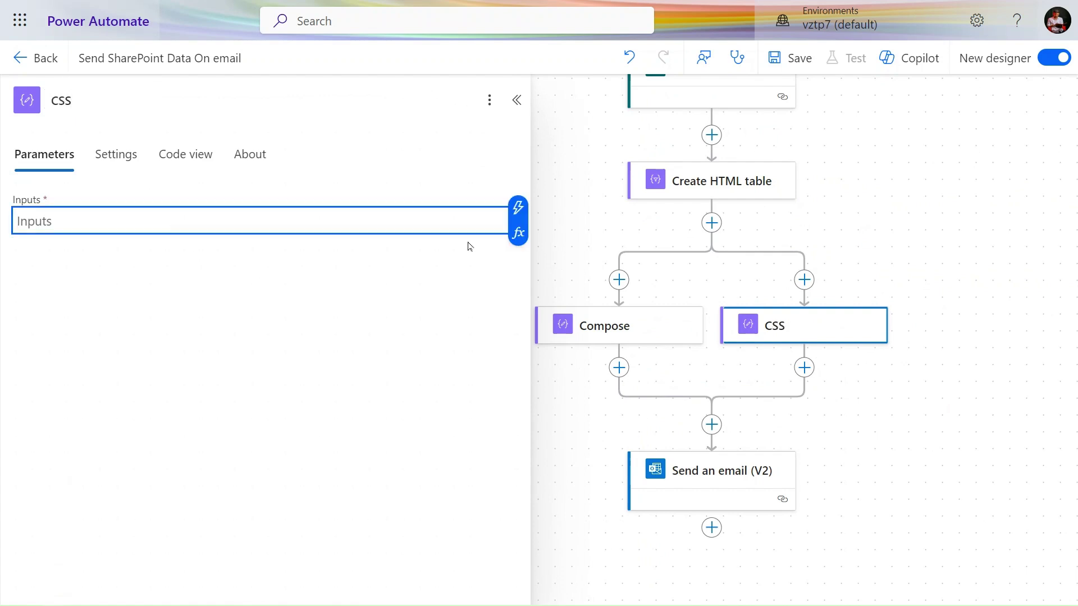
- Search the web in a new browser tab for "Power Automate CSS For HTMl table"
mouse_move(650, 5)
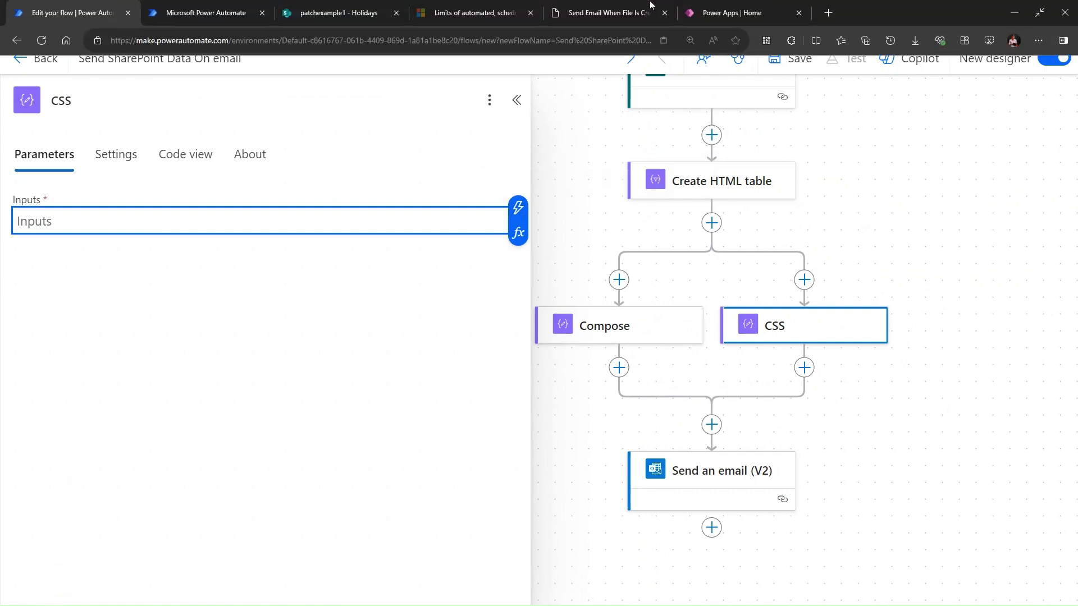
click(826, 12)
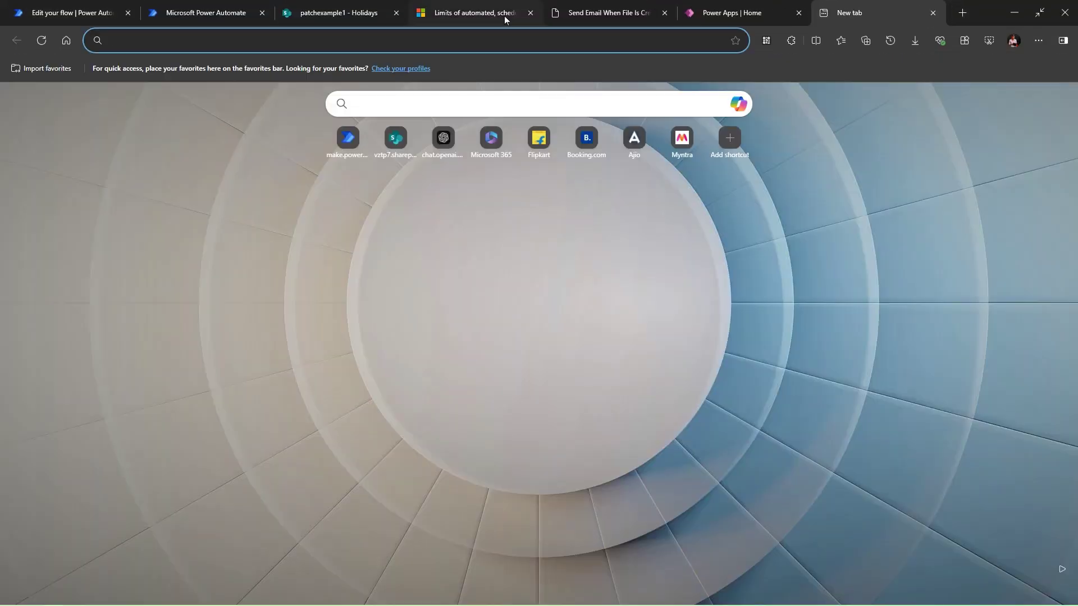
text(Power)
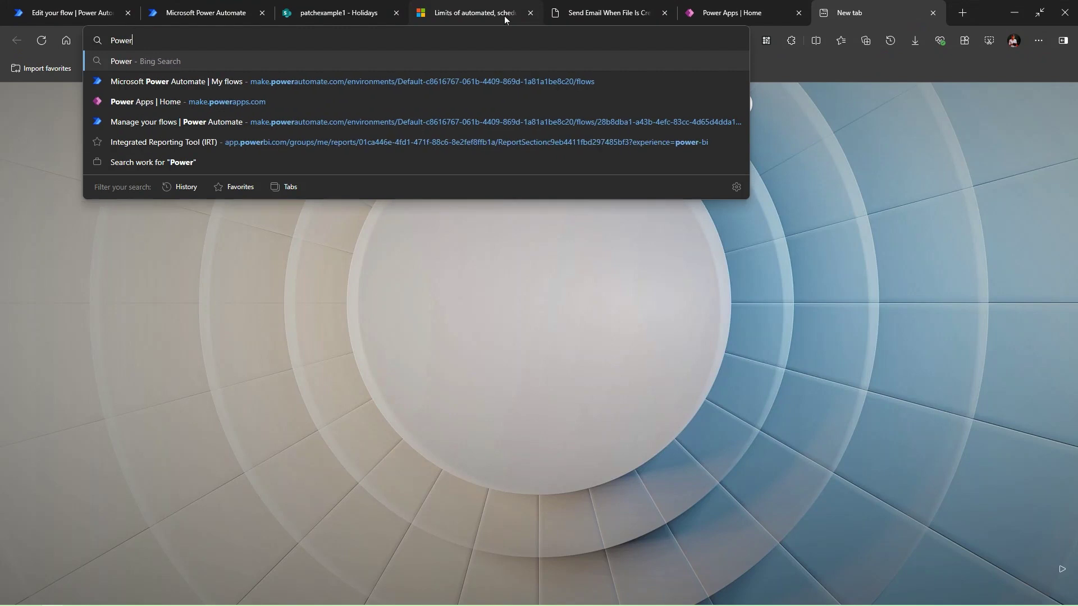
text( Auto)
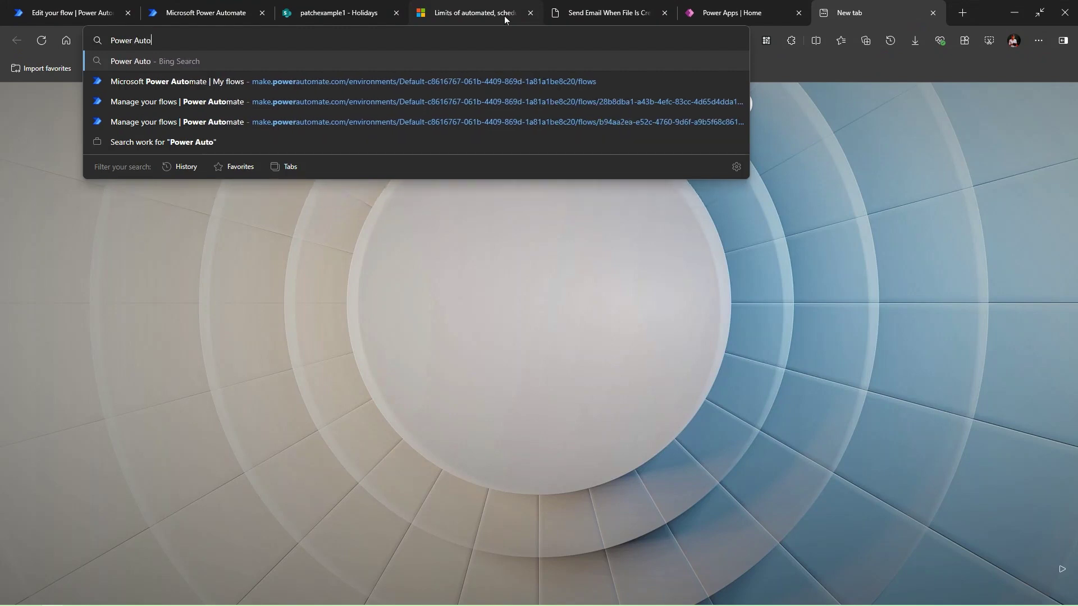
text(mate CS)
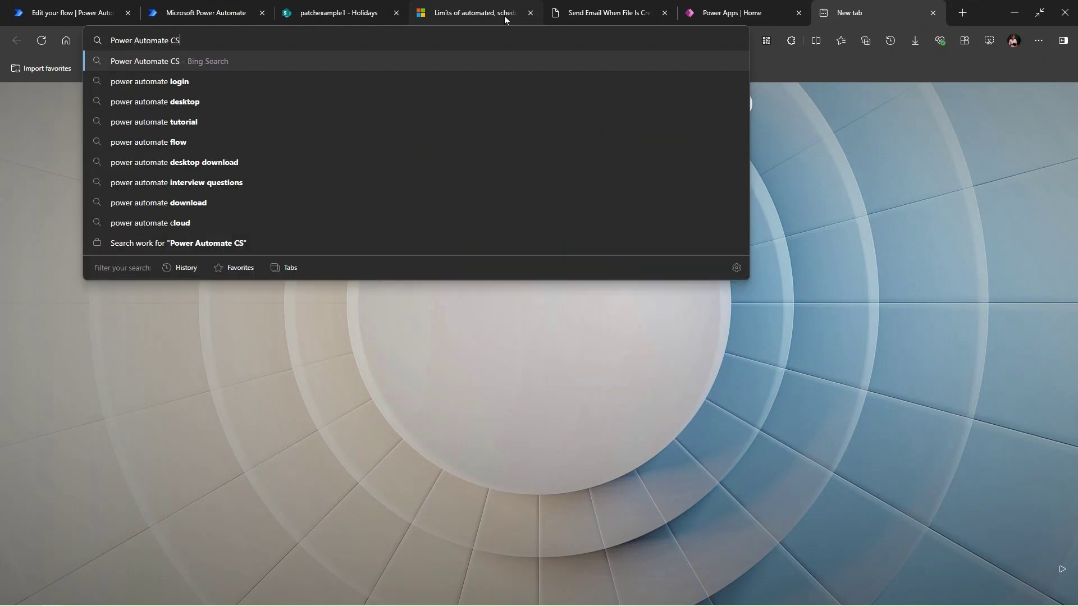
text(S For)
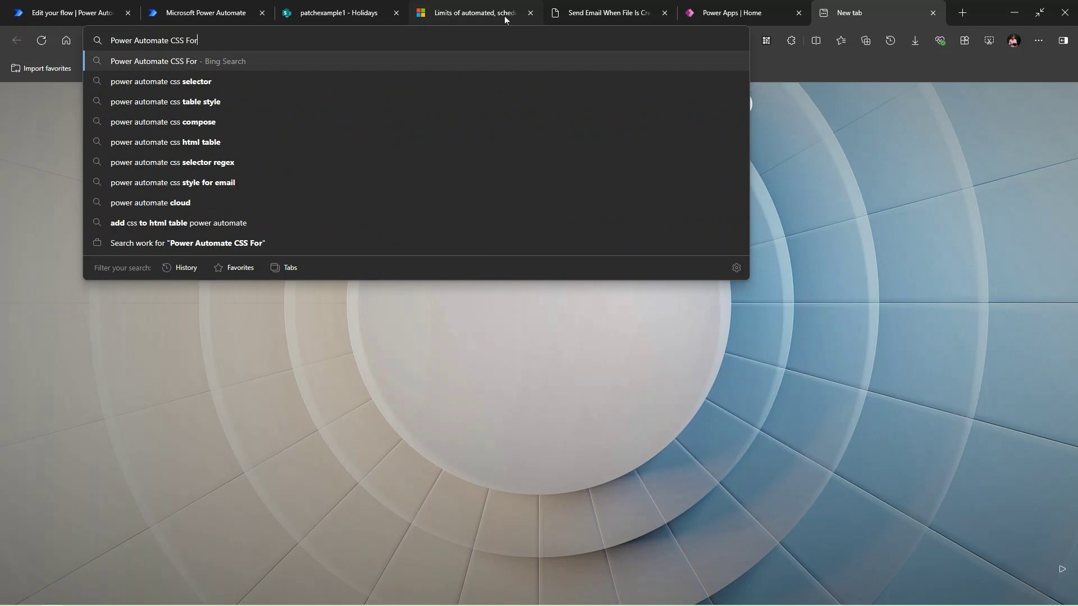
key(BackSpace)
key(BackSpace)
text(or HTMl)
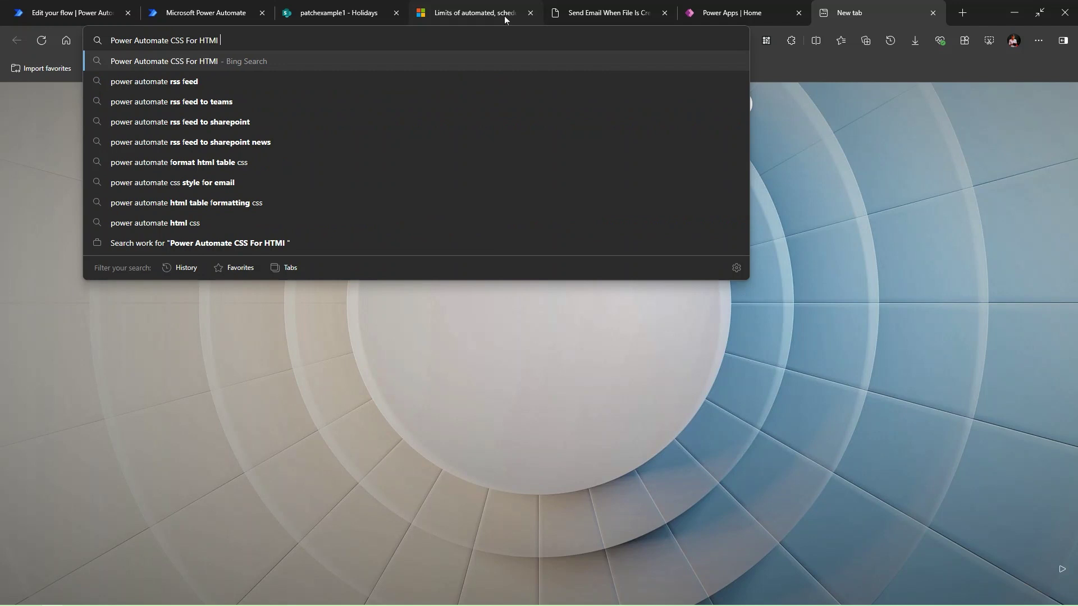
text( table)
key(Return)
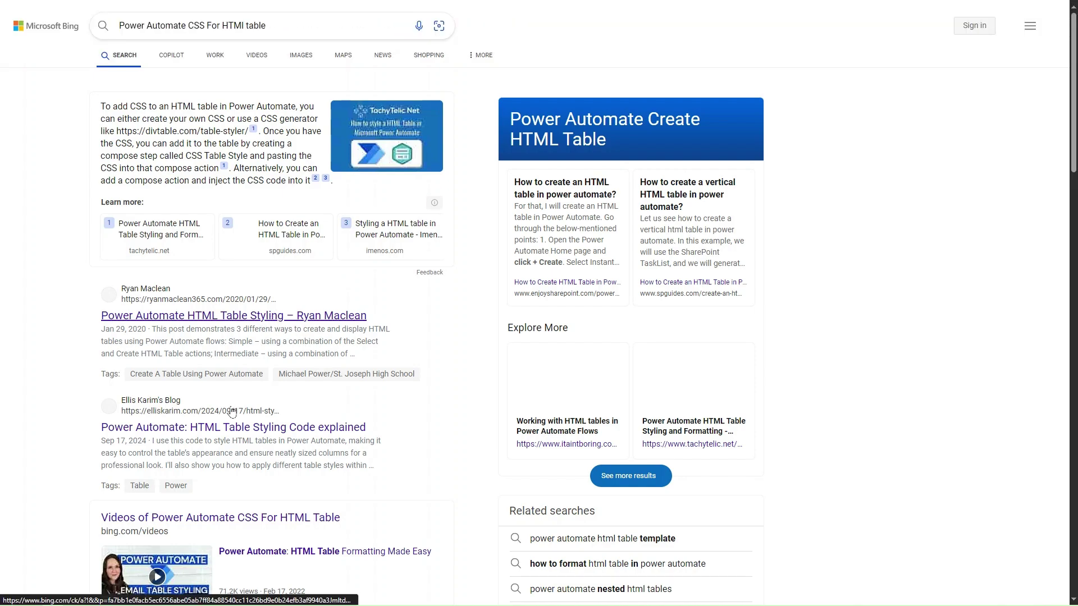
- Open the SPGuides result "How to Create an HTML Table in Power Automate?" in a new tab and switch to it
scroll(219, 430, down, 5)
scroll(220, 429, down, 5)
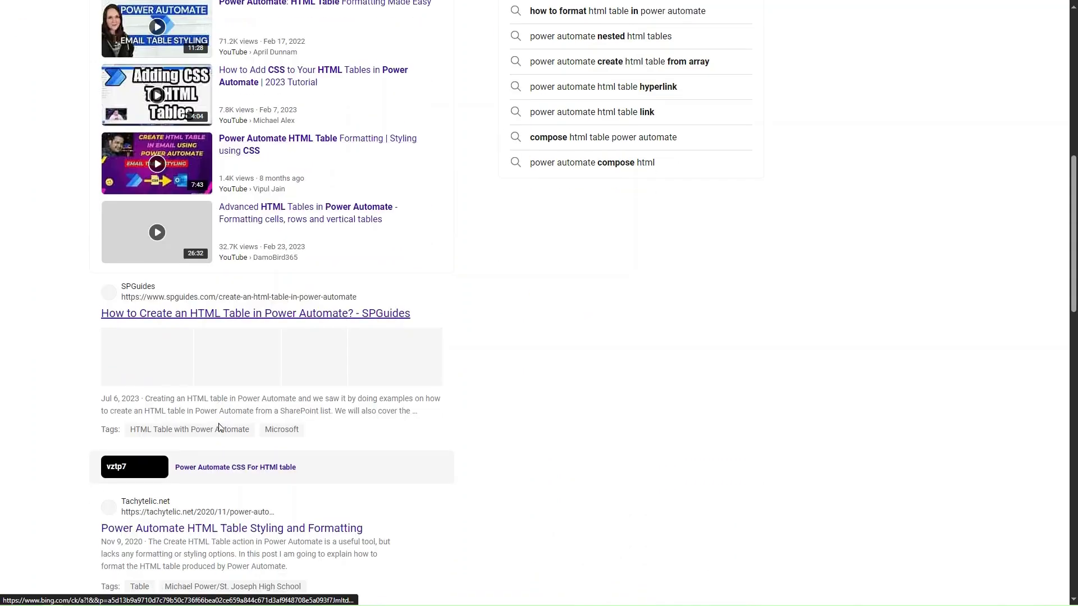
right_click(298, 316)
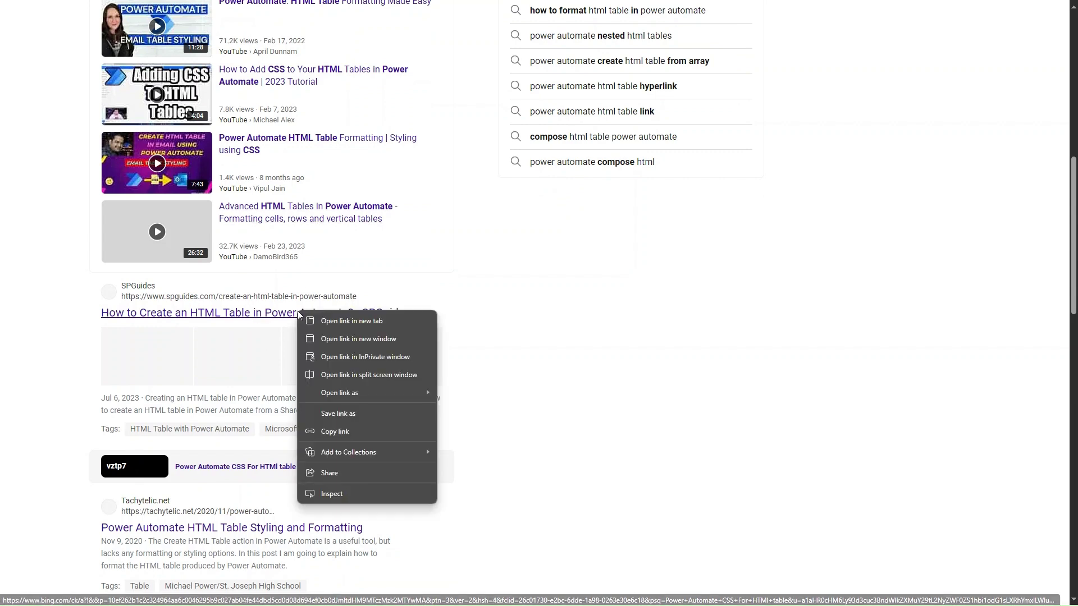
click(324, 321)
mouse_move(716, 5)
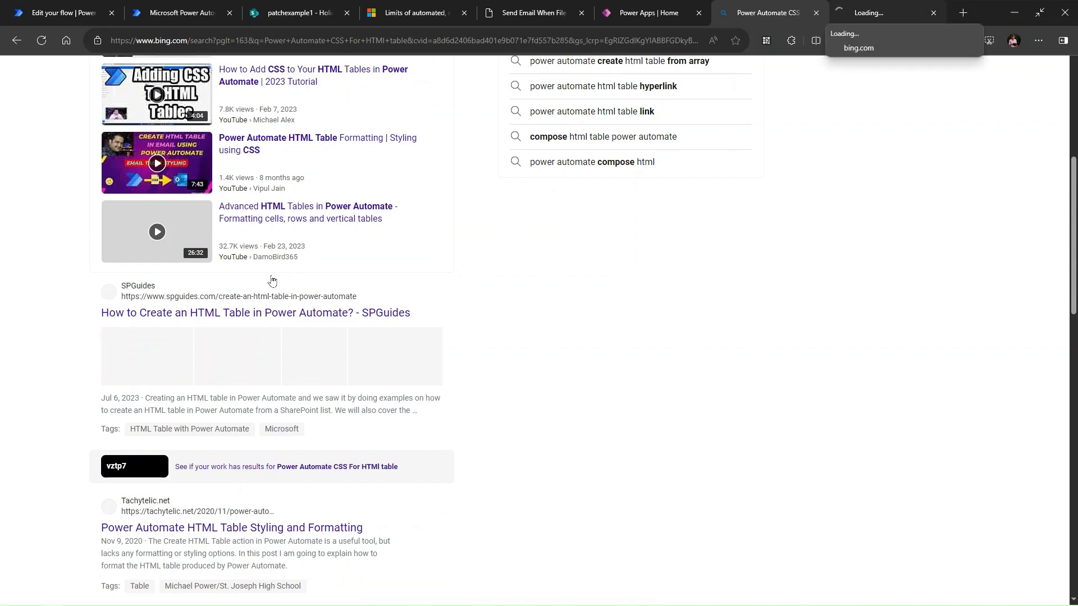
click(881, 6)
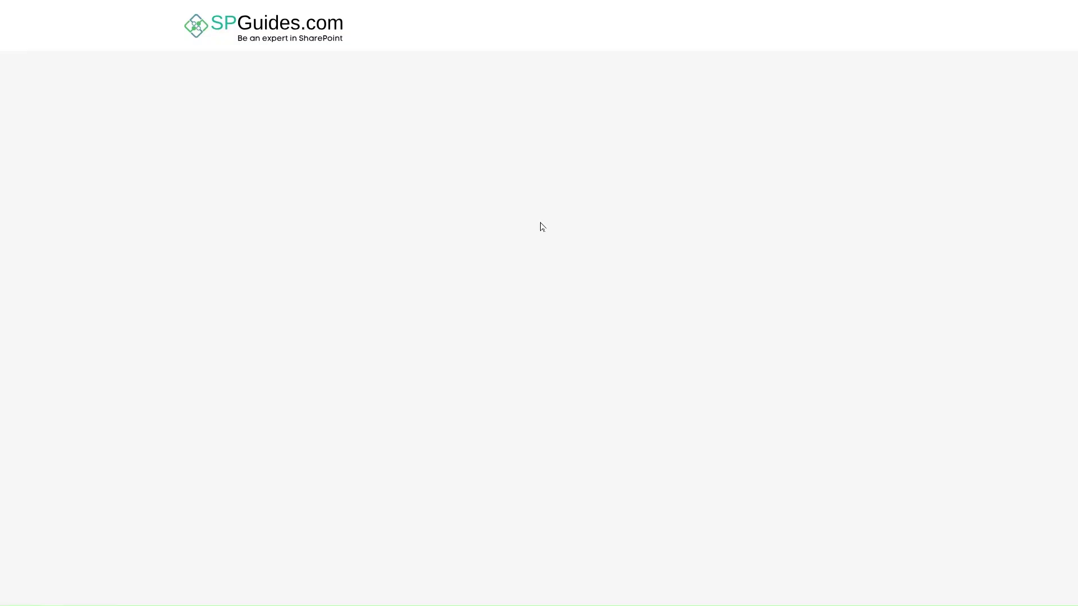
- Find the CSS code for the compose action in the article and copy the whole block from <style> to </style>
scroll(541, 227, down, 6)
scroll(542, 227, down, 13)
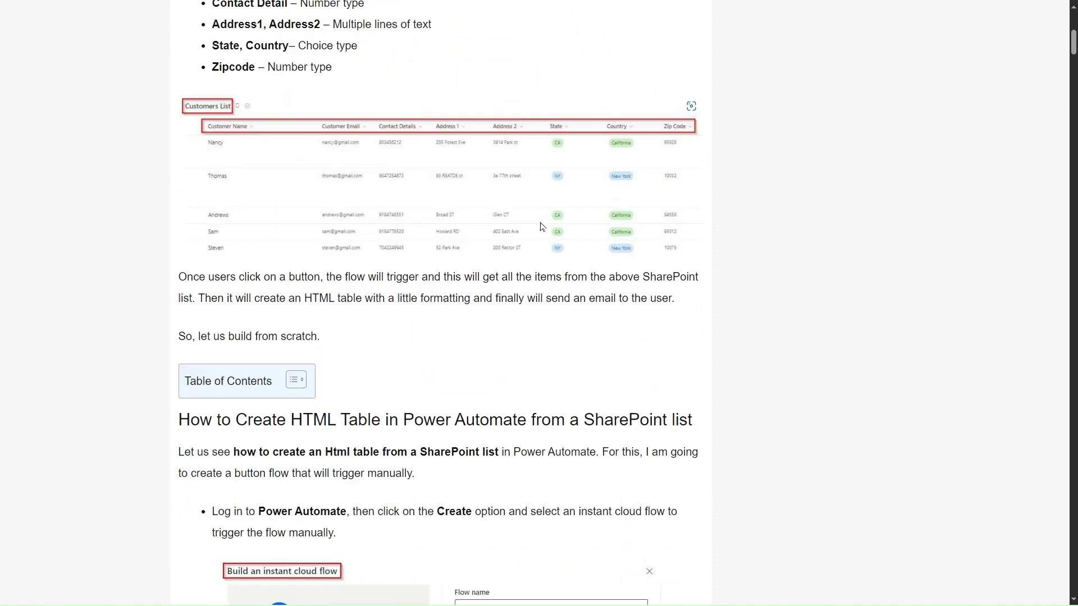
scroll(541, 226, down, 15)
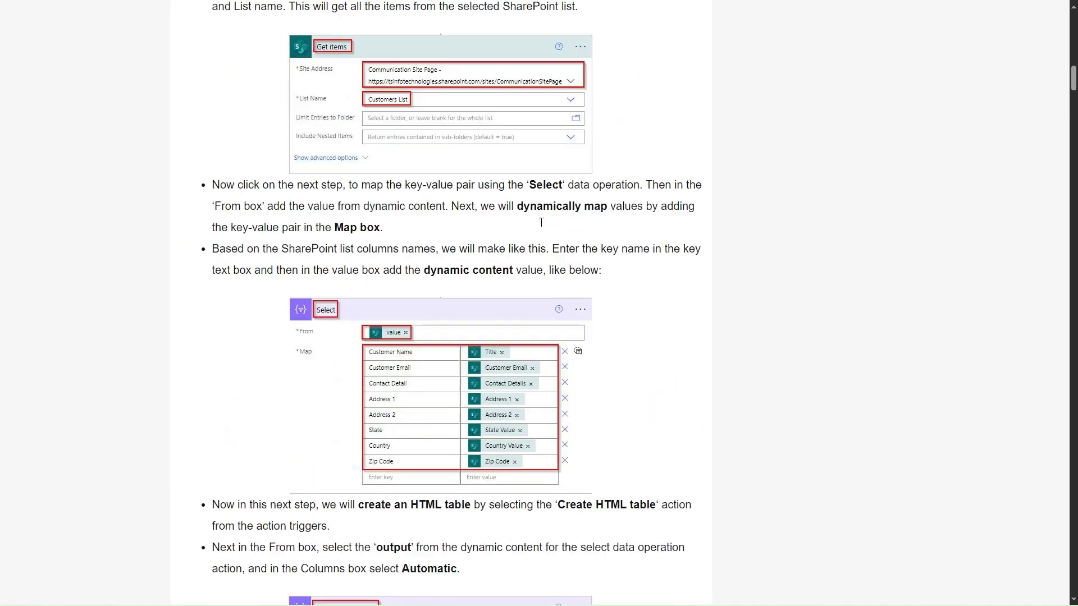
scroll(542, 227, down, 1)
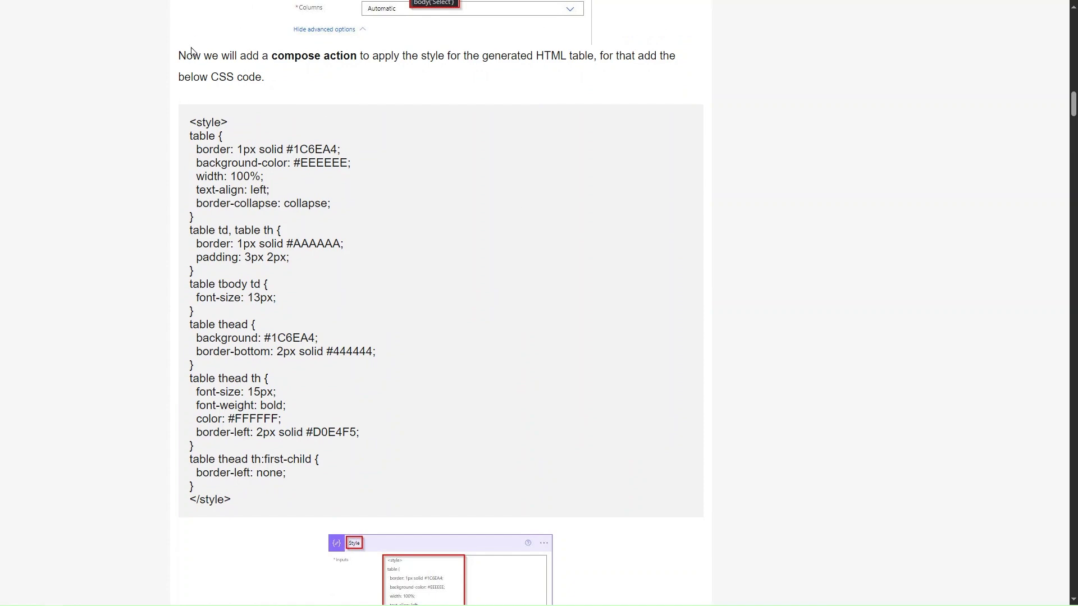
drag(185, 127, 314, 583)
scroll(292, 467, down, 3)
key(ctrl+c)
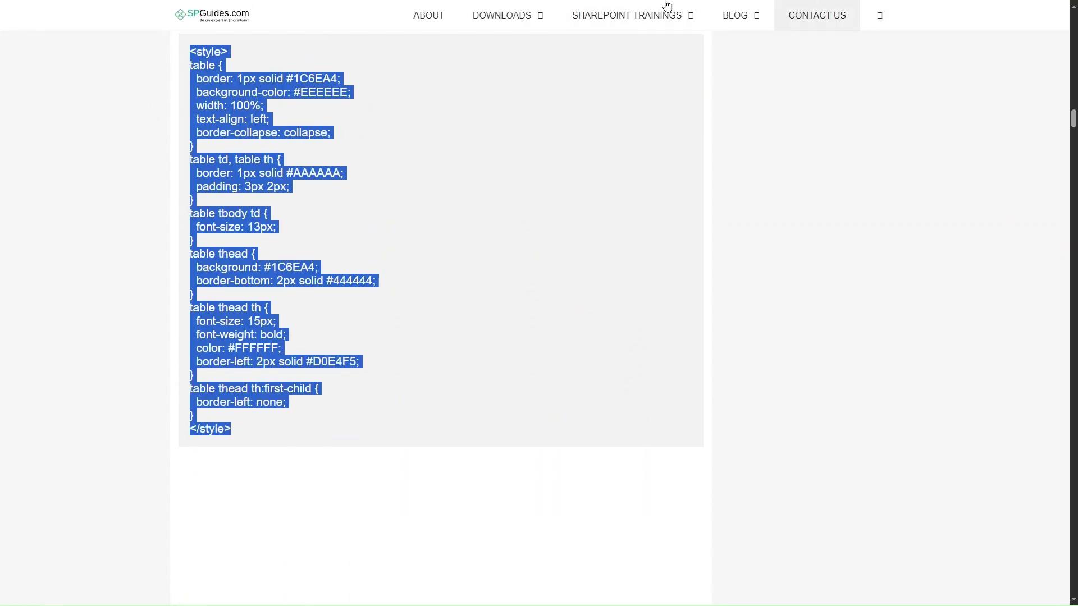
mouse_move(840, 5)
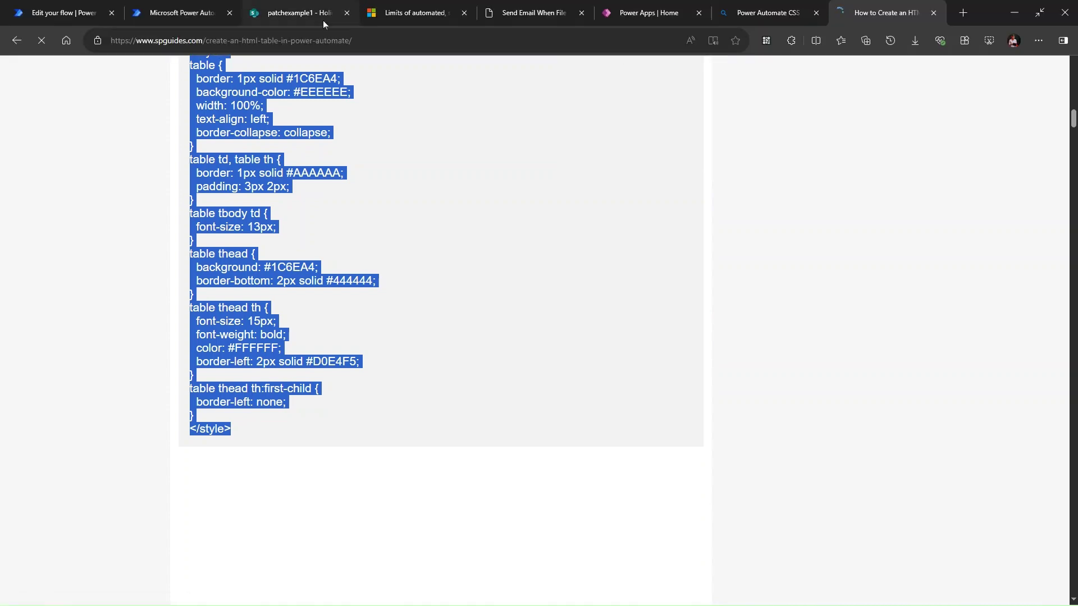
- Return to the flow editor, delete the empty Compose action and move CSS directly between Create HTML table and Send an email (V2)
click(177, 8)
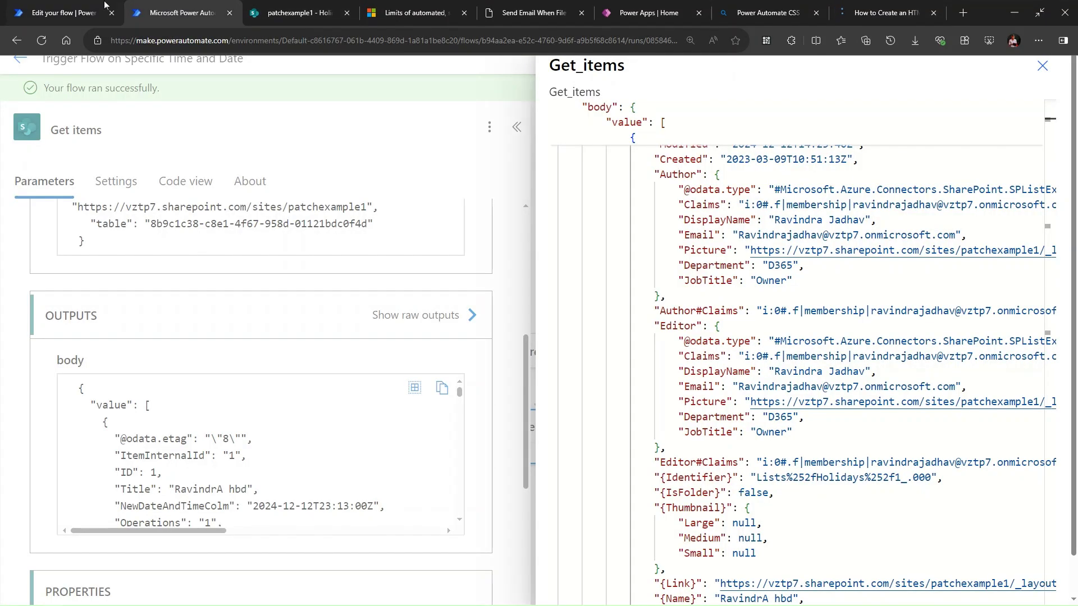
click(111, 5)
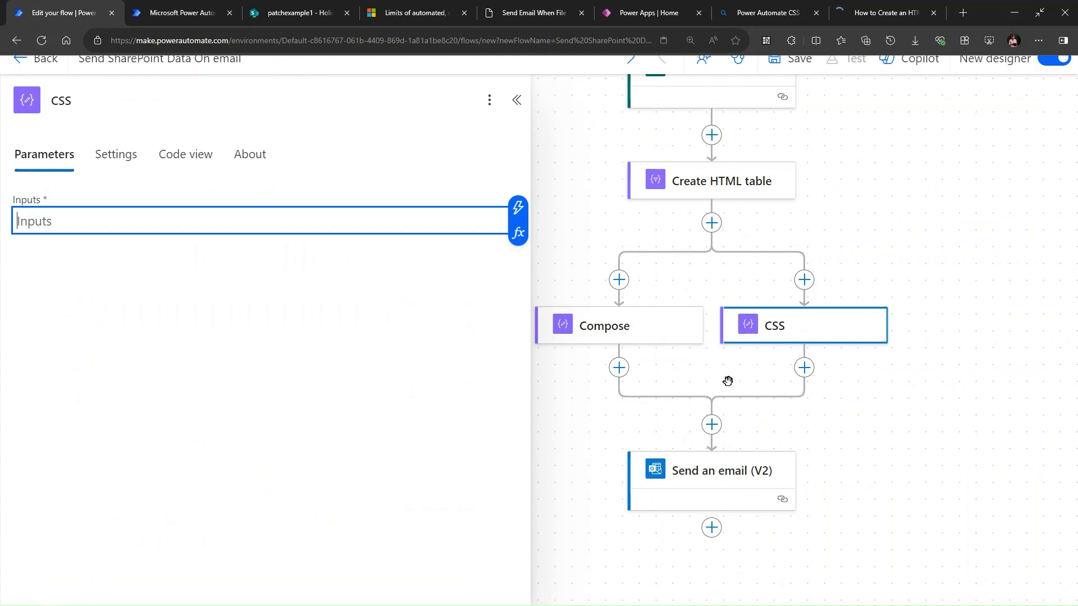
click(773, 327)
right_click(773, 328)
click(642, 332)
right_click(642, 331)
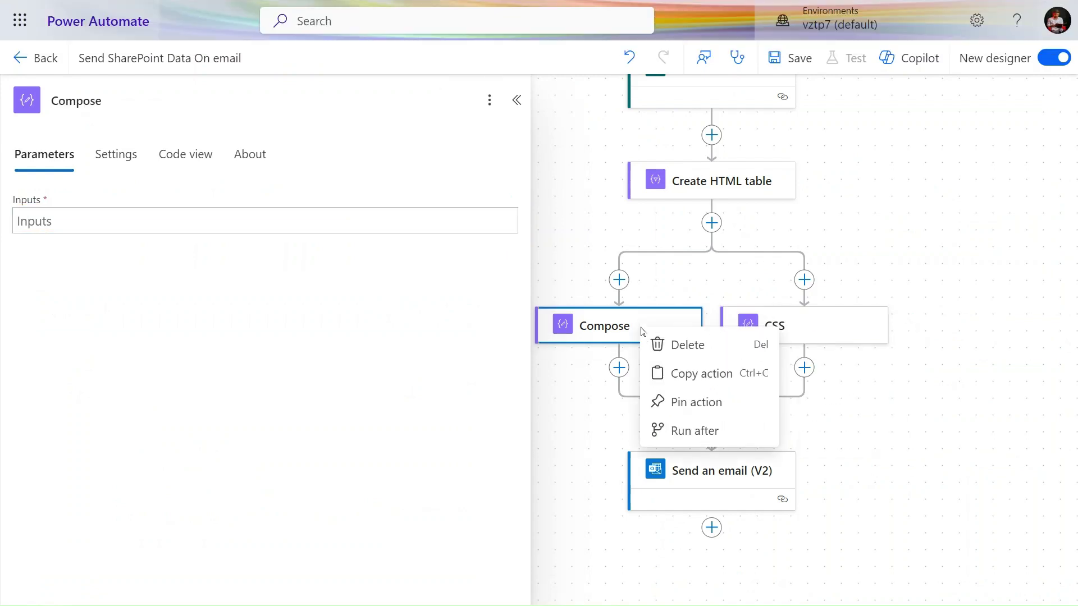
click(679, 345)
click(544, 361)
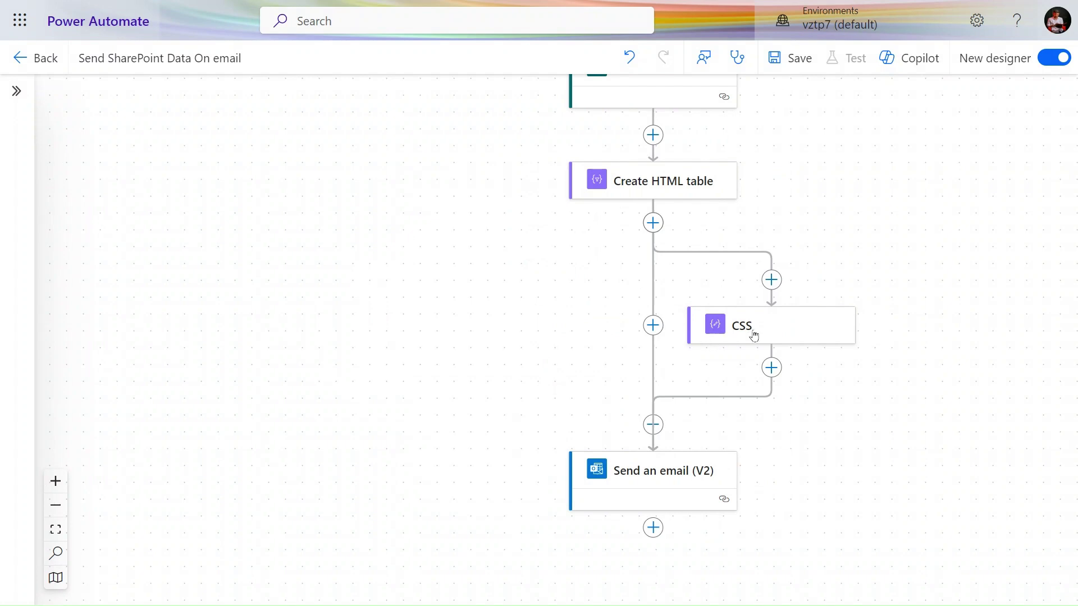
drag(732, 335, 640, 337)
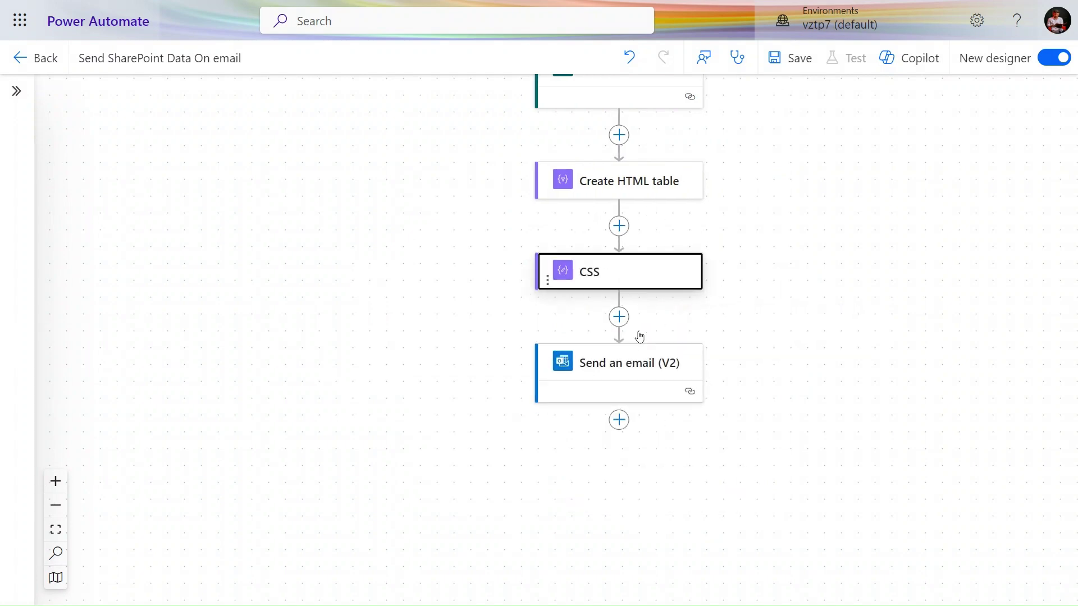
- Paste the copied style code into the Inputs of the CSS action
click(599, 279)
click(190, 222)
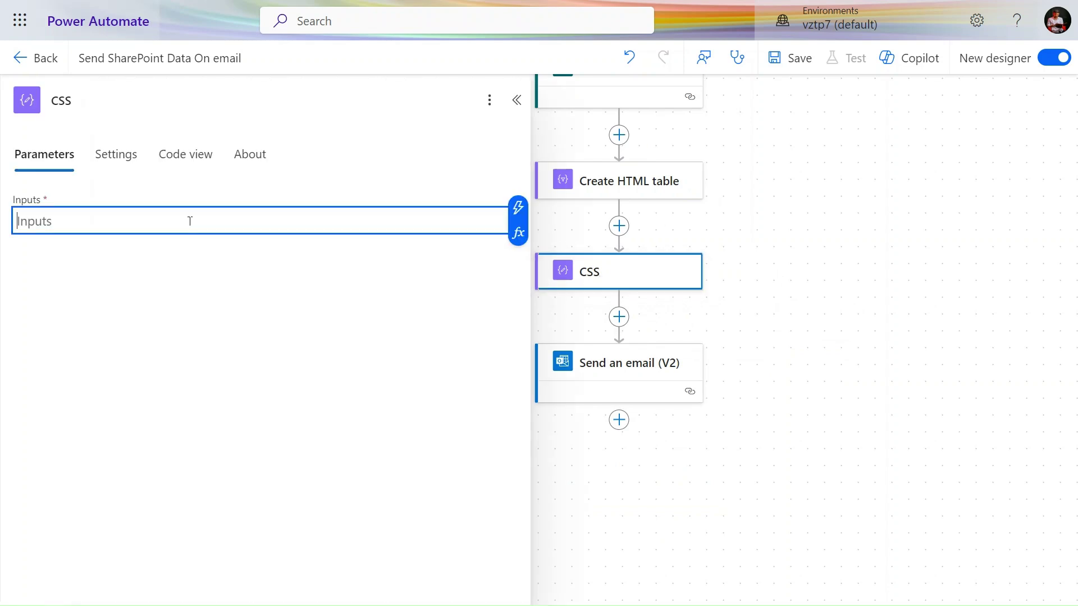
key(ctrl+v)
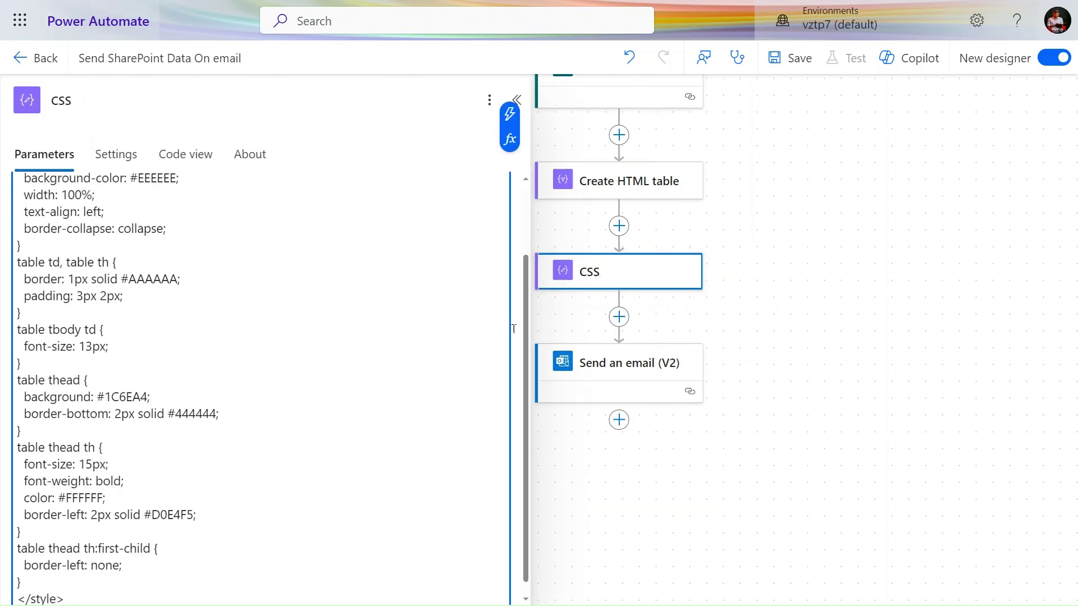
- Insert the CSS action's Outputs before the HTML table Output in the body of Send an email (V2)
click(640, 381)
click(102, 341)
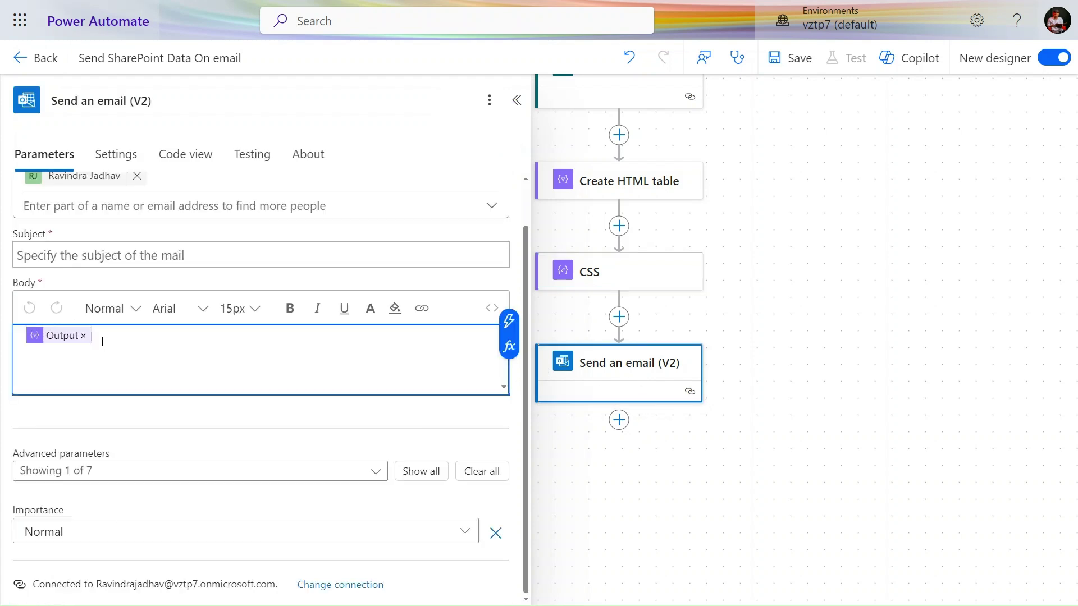
key(BackSpace)
key(Left)
click(509, 321)
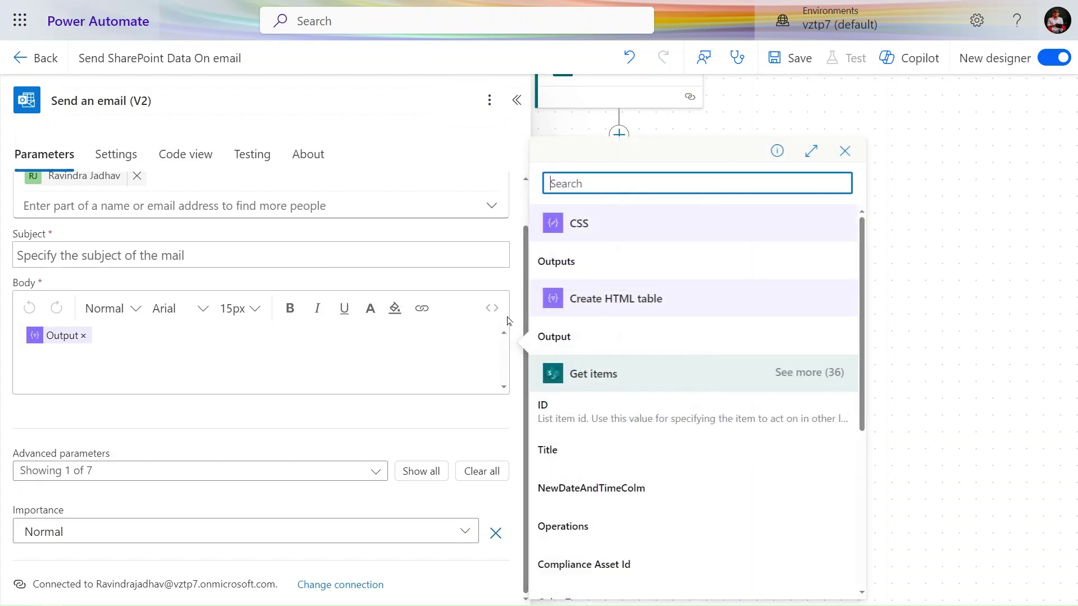
click(578, 279)
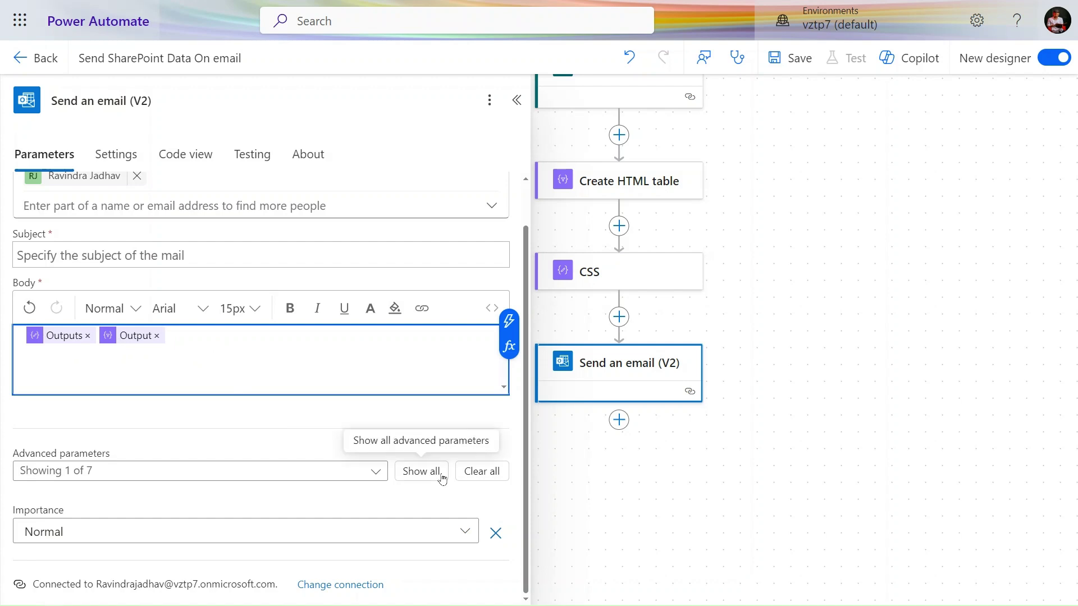
- Show all advanced parameters of Send an email (V2) and review the optional fields
click(421, 471)
scroll(443, 475, down, 5)
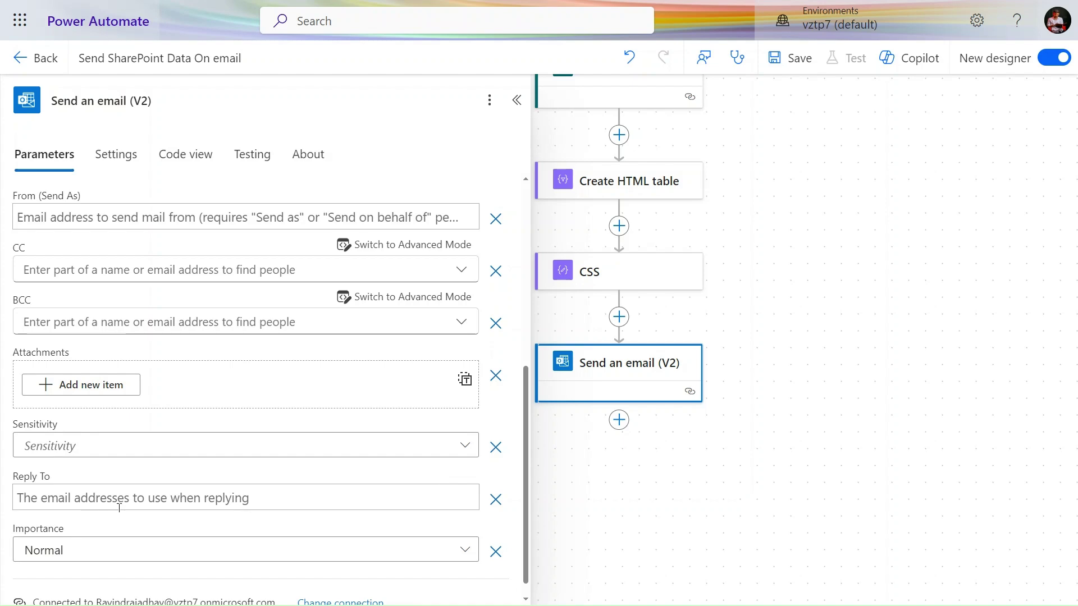
scroll(118, 513, down, 1)
scroll(119, 512, up, 6)
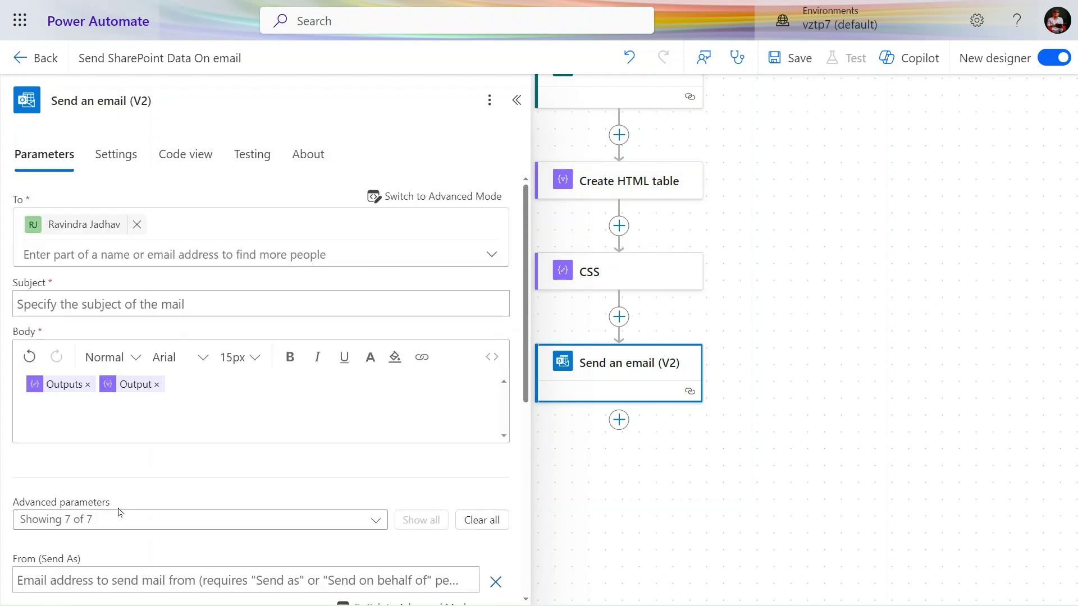
- Try to save the flow and close the Flow Checker
drag(738, 331, 876, 470)
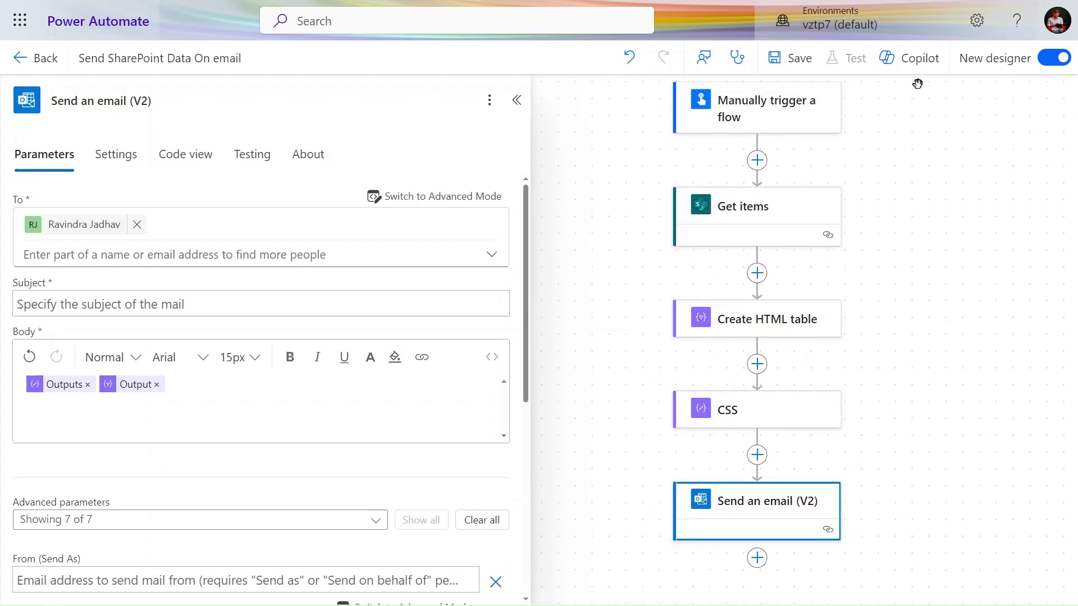
click(799, 59)
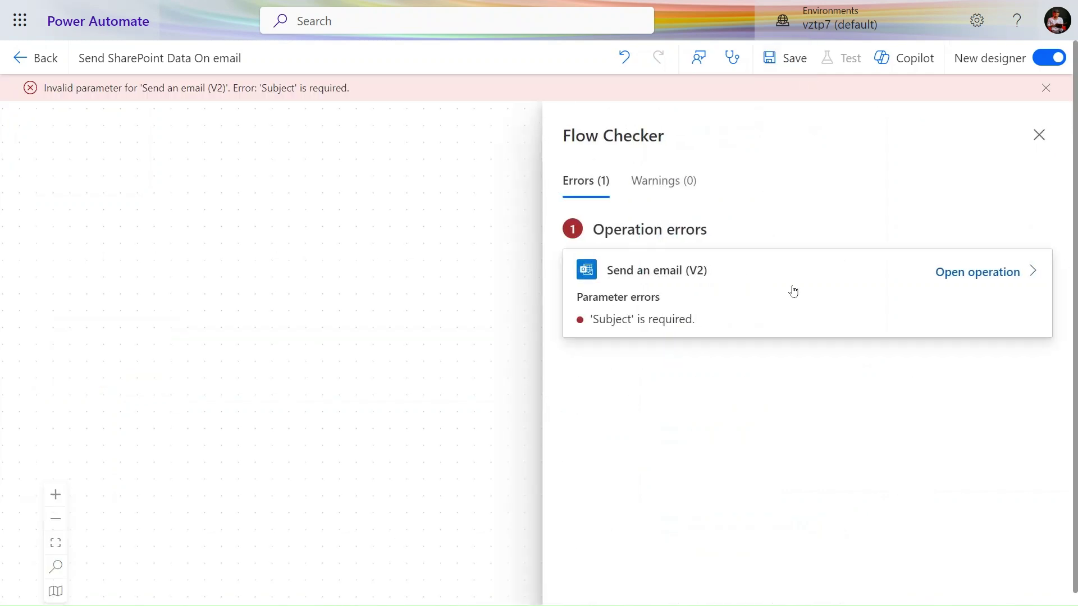
click(1046, 88)
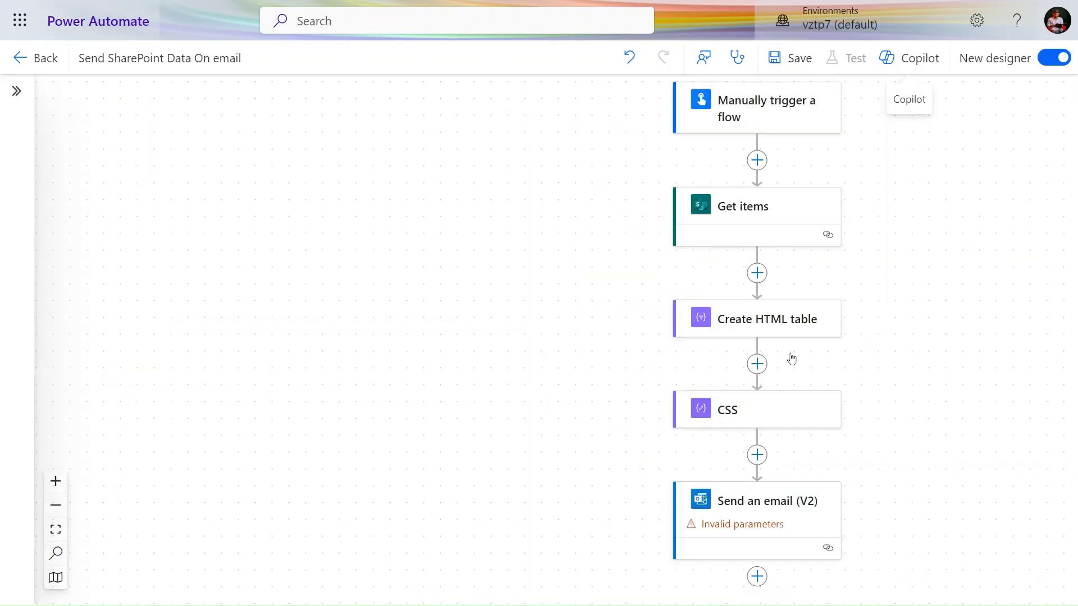
- Enter "SharePoint Lsit Data On Email" as the subject of Send an email (V2) and save the flow
click(716, 510)
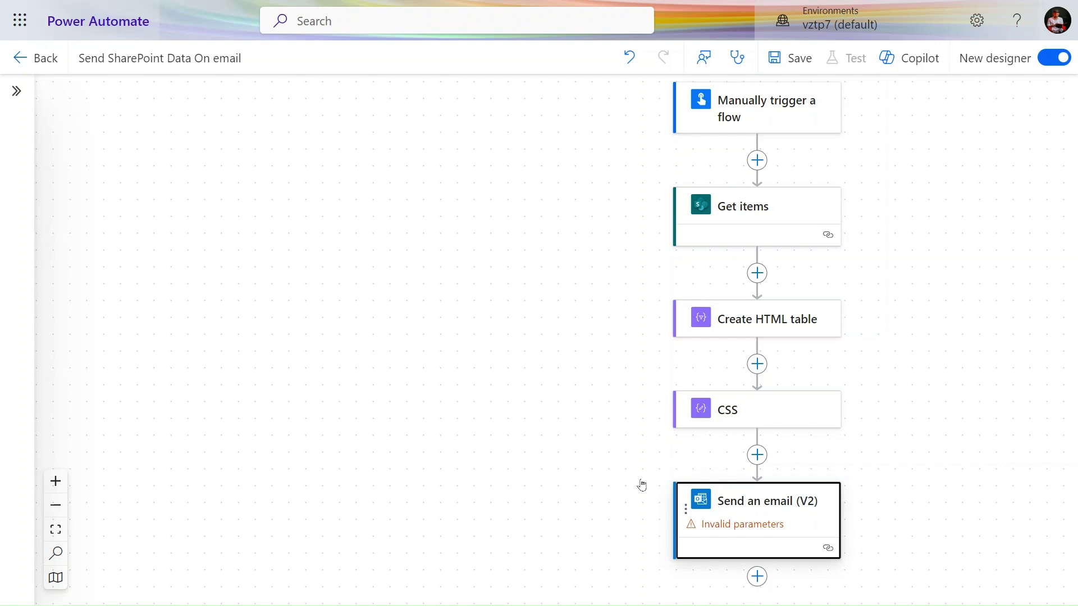
click(719, 503)
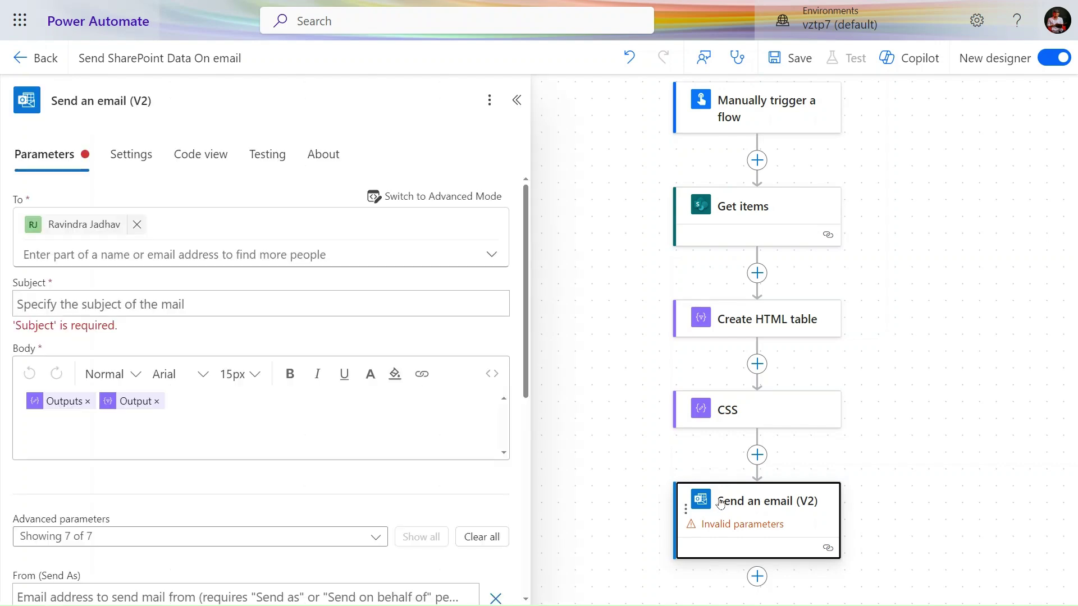
click(222, 298)
text(Shar)
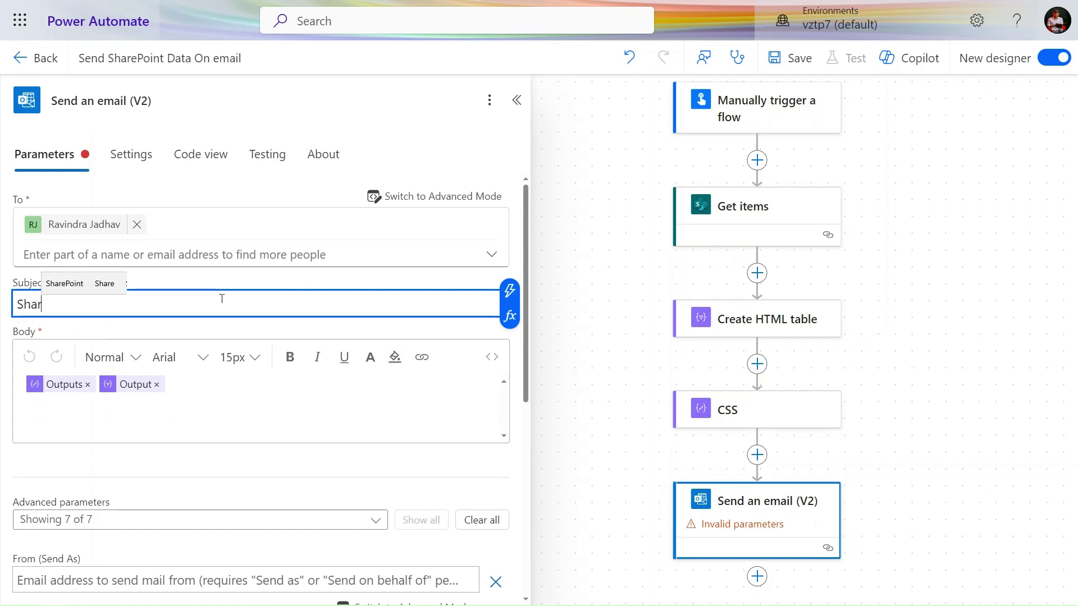
text(ePoint Lsit Da)
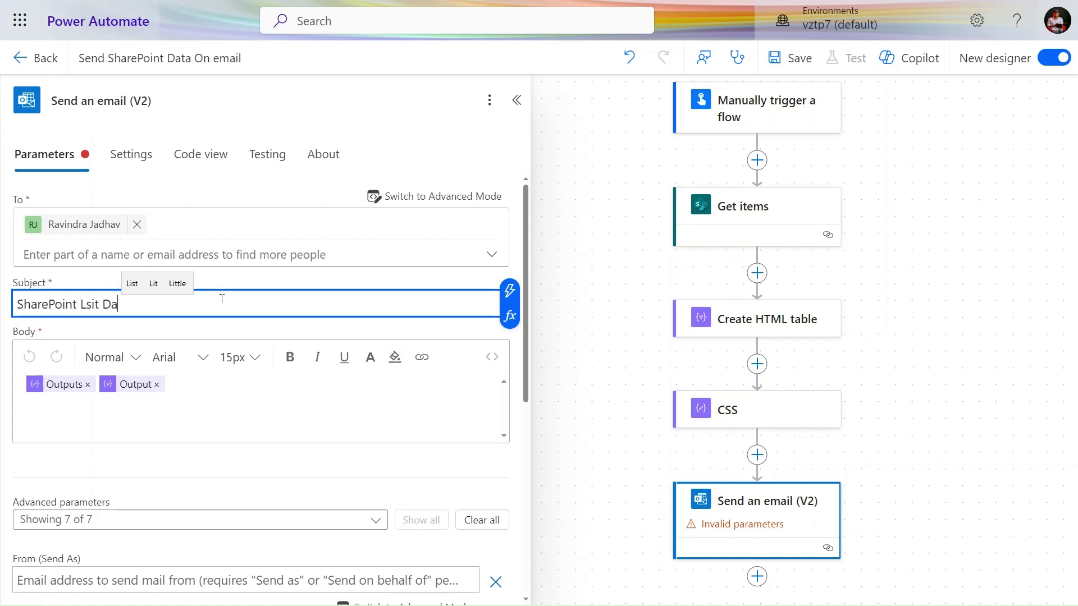
text(ta O)
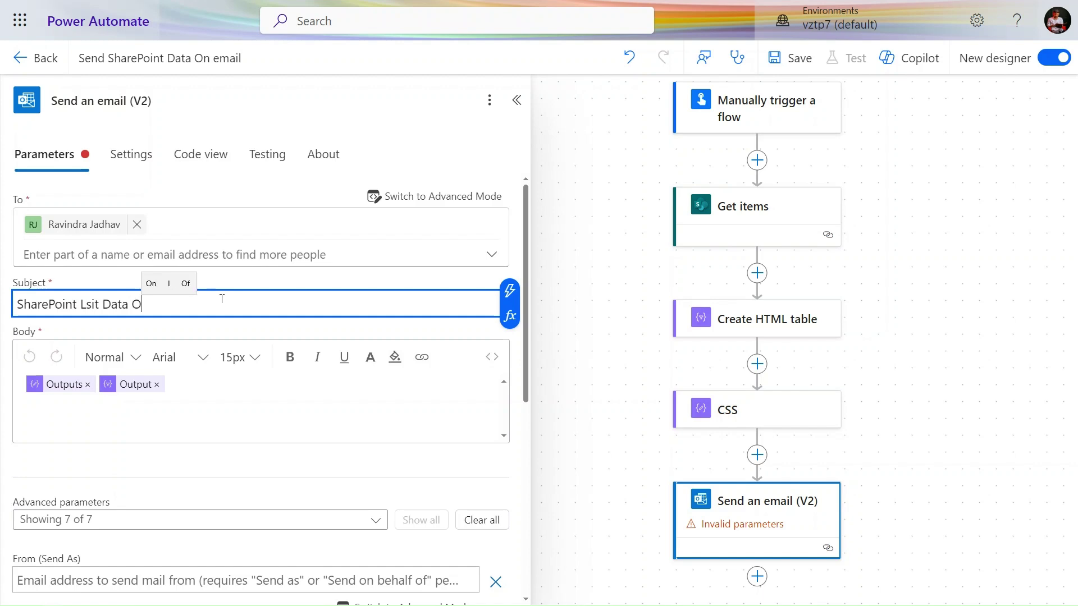
text(n Email)
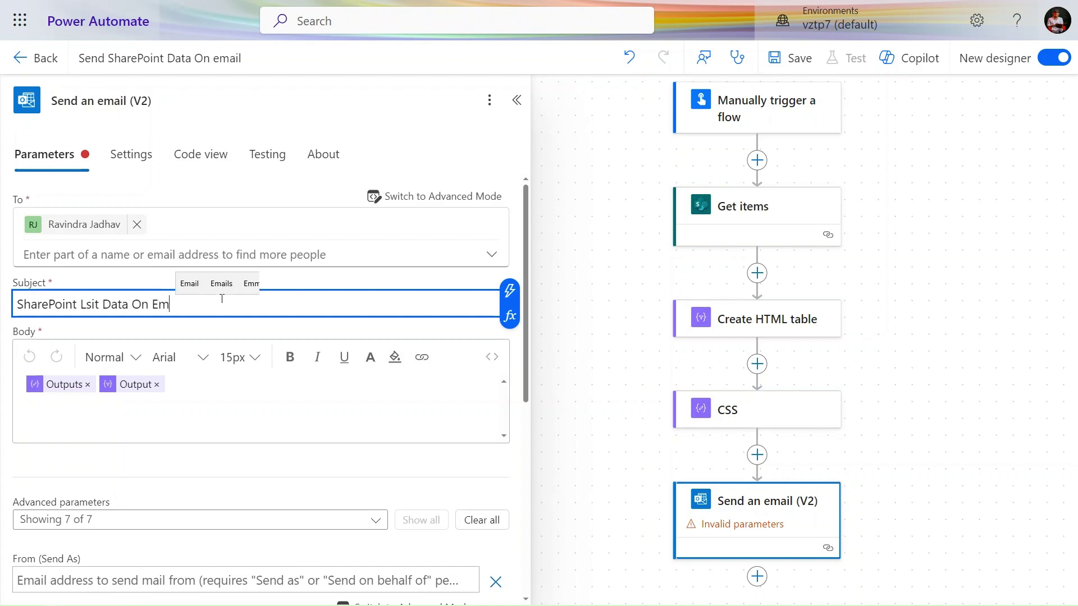
click(807, 68)
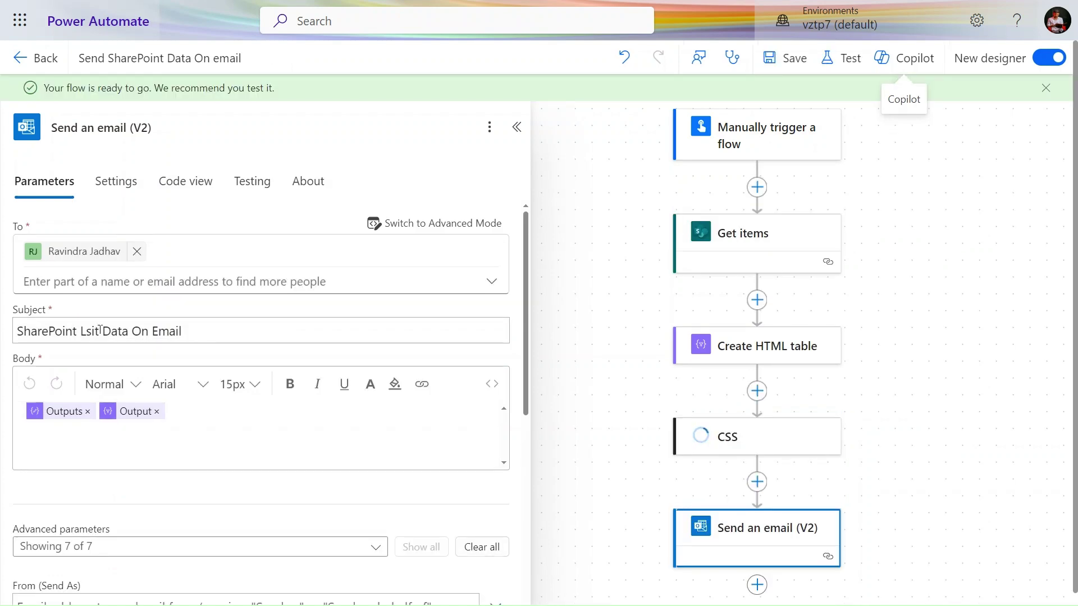
- Correct the misspelled word in the email subject to "list" and save the flow again
double_click(91, 331)
text(list)
click(786, 58)
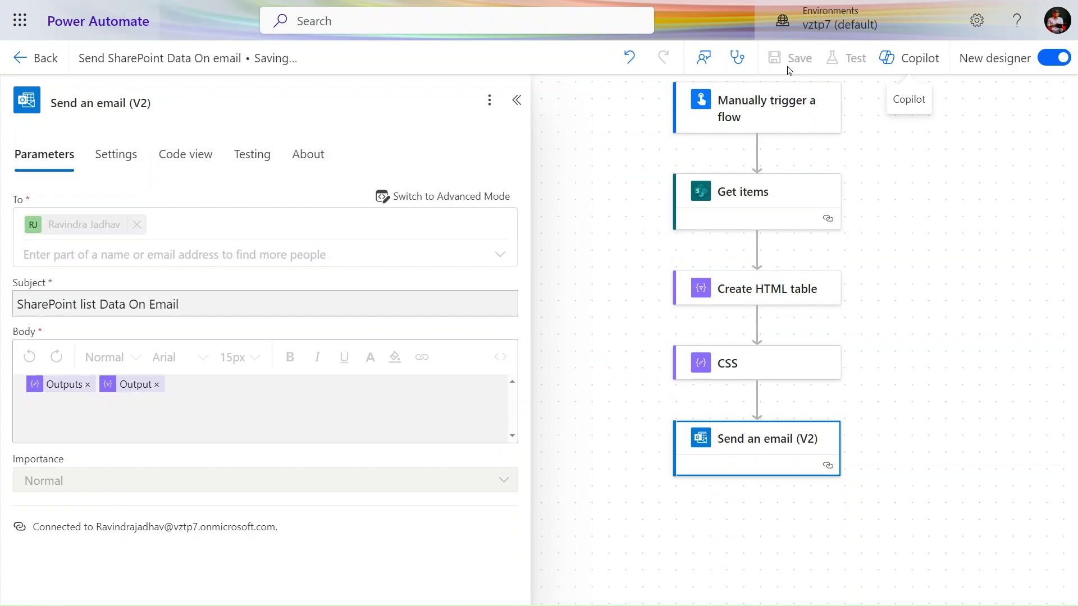
- Test the flow manually with the SharePoint and Office 365 Outlook connections and finish the run dialog
click(845, 58)
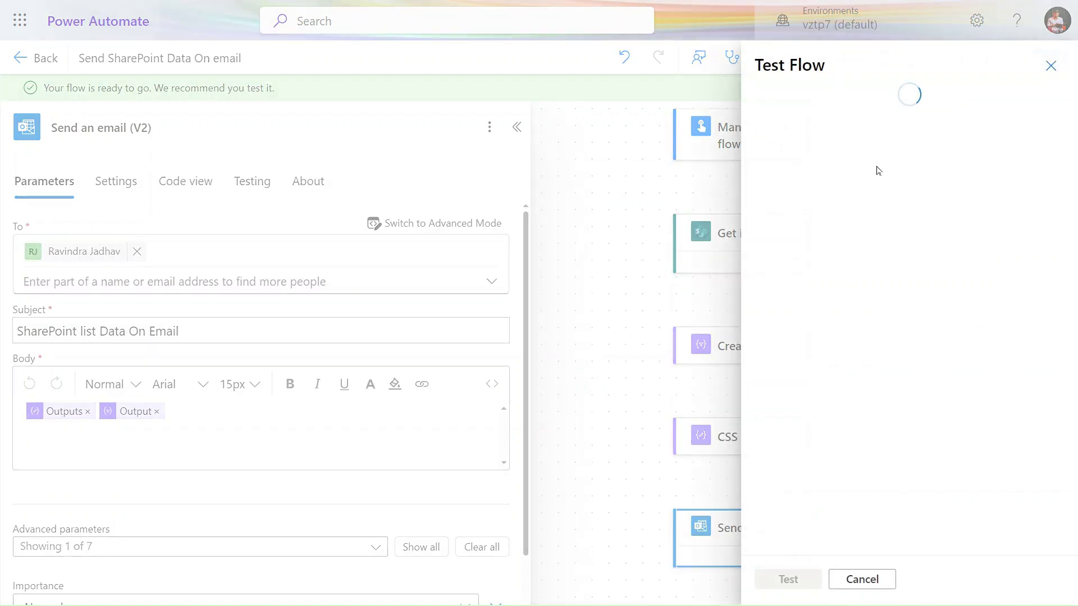
click(809, 120)
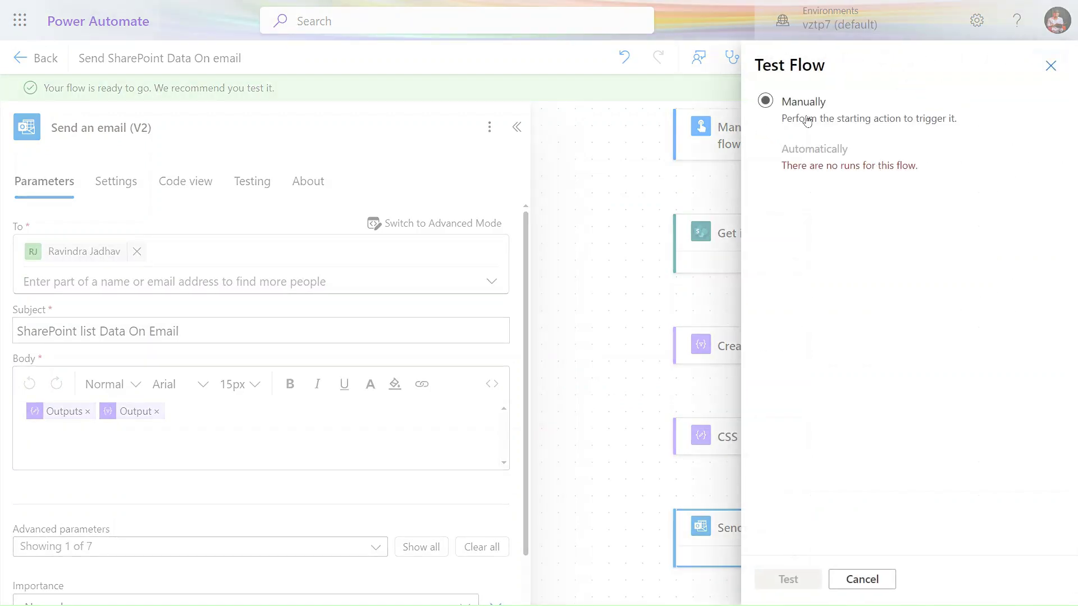
click(807, 577)
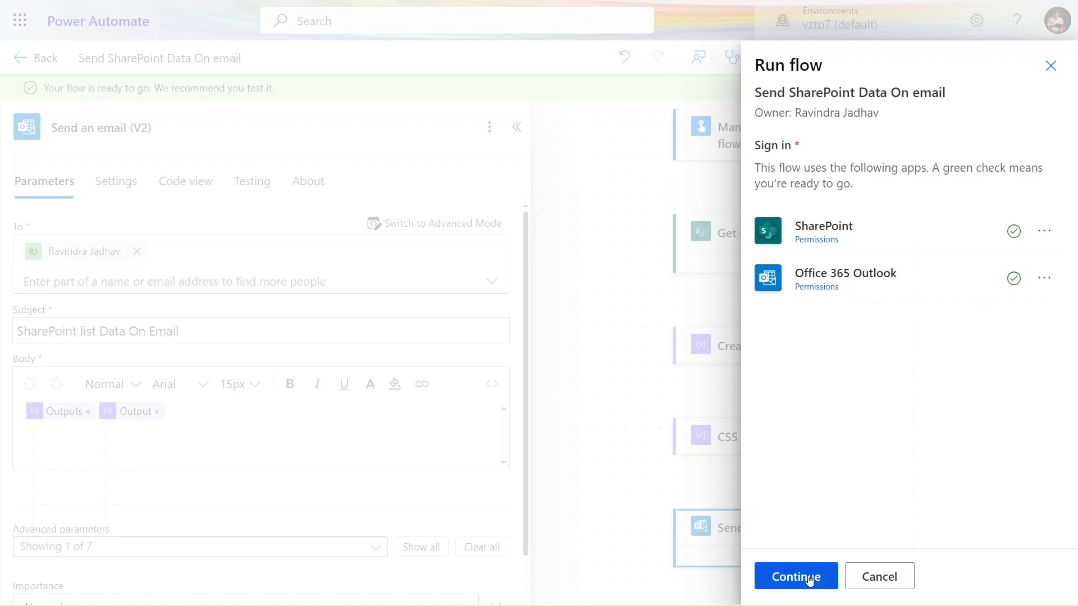
click(810, 582)
click(809, 580)
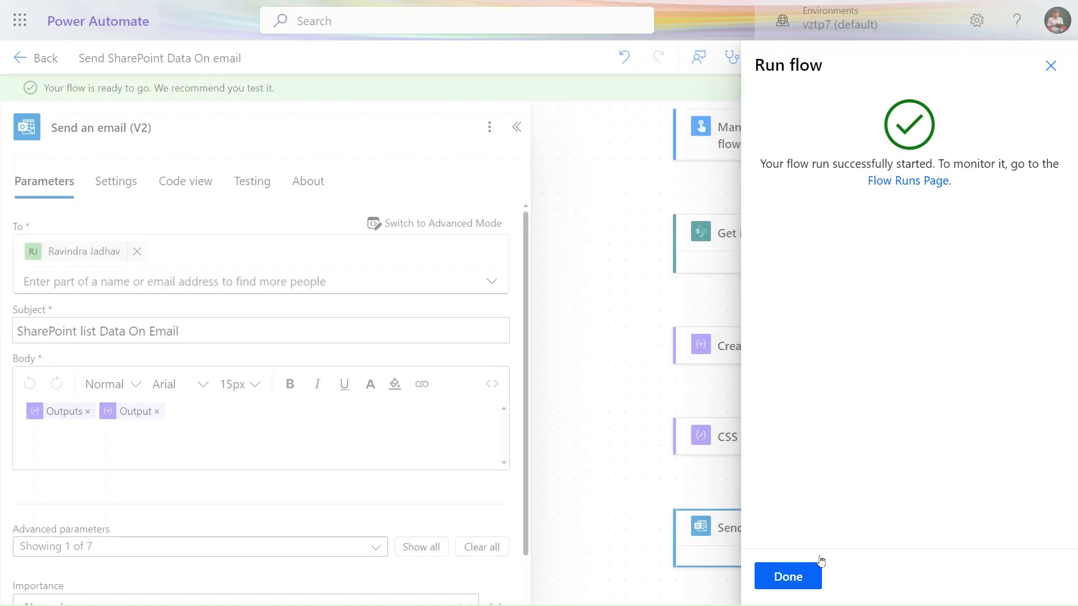
click(806, 578)
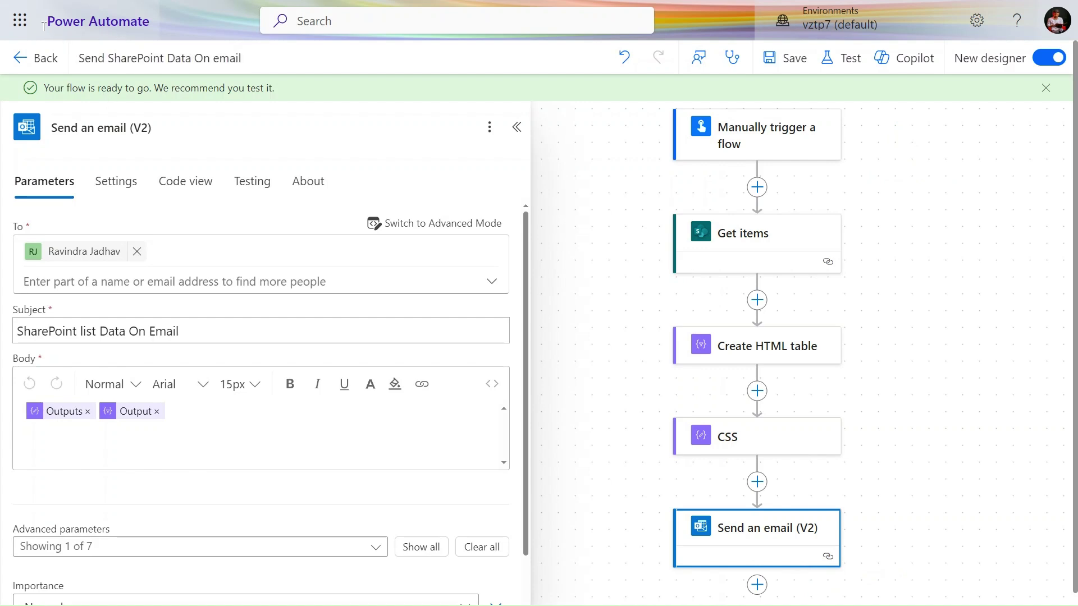
- Open Outlook in a new browser tab, check the flow run's Send an email (V2) action, and switch to the Outlook tab
click(20, 20)
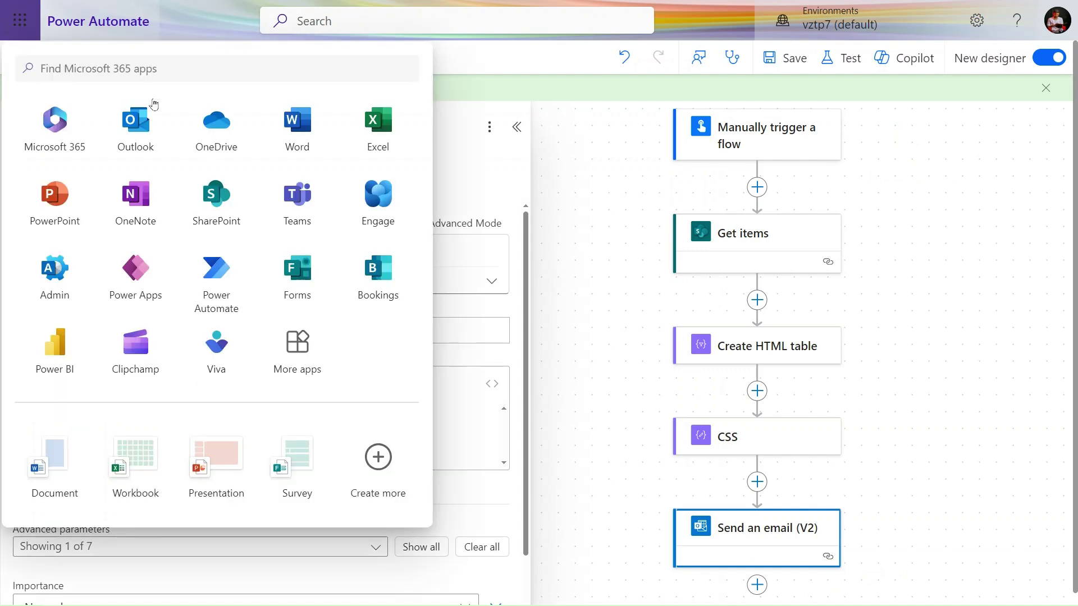
click(130, 136)
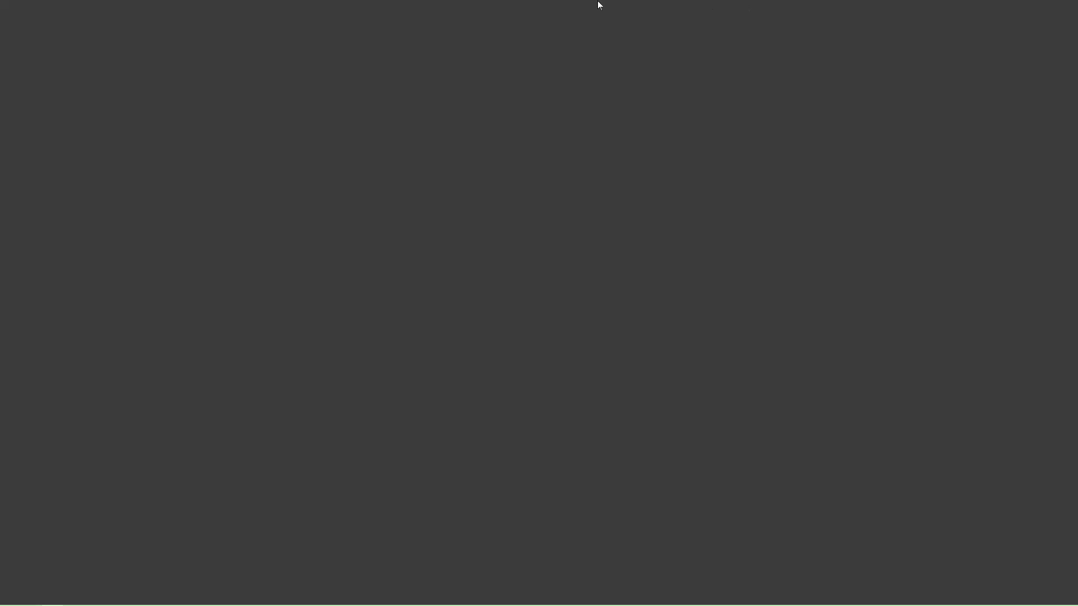
mouse_move(594, 1)
click(761, 2)
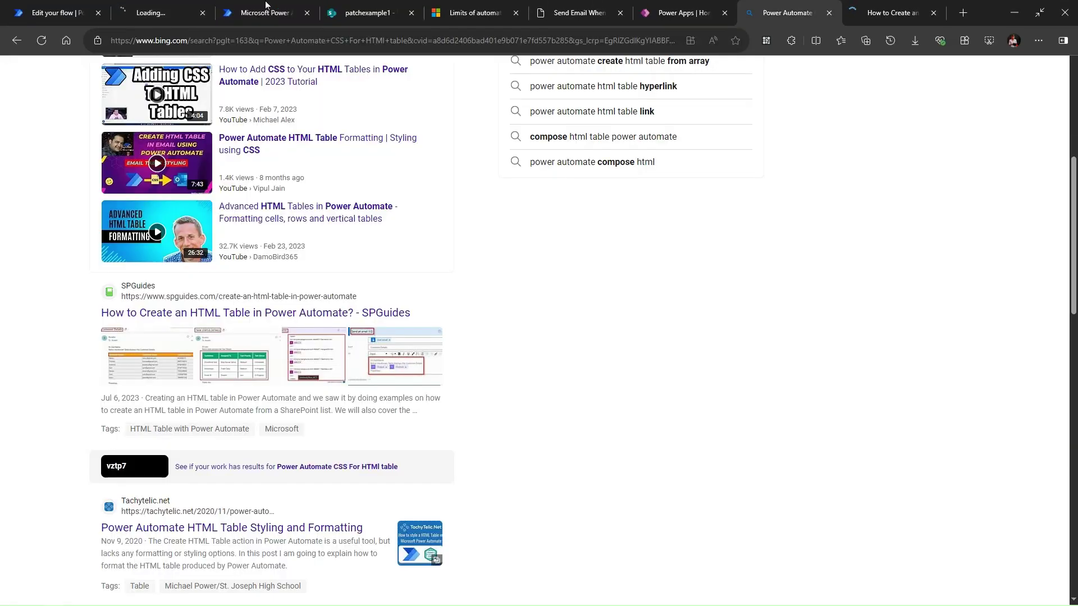
click(56, 13)
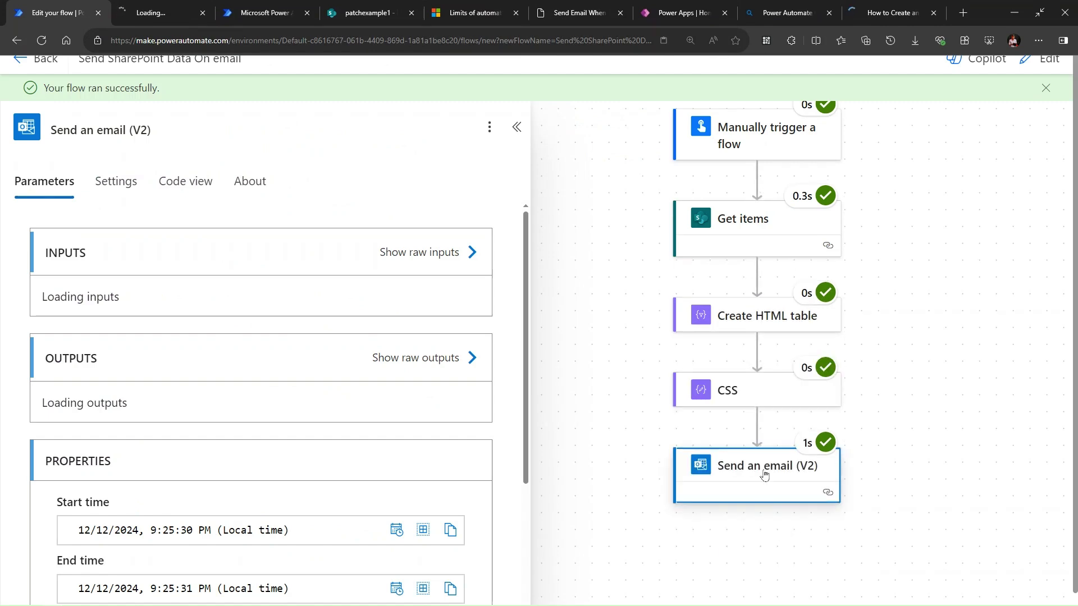
click(147, 4)
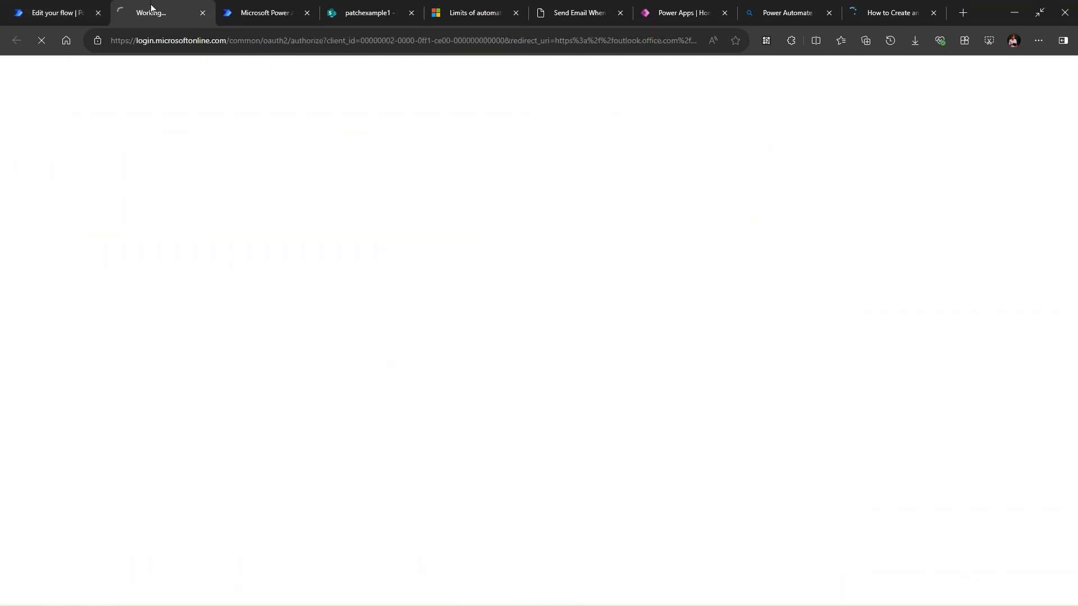